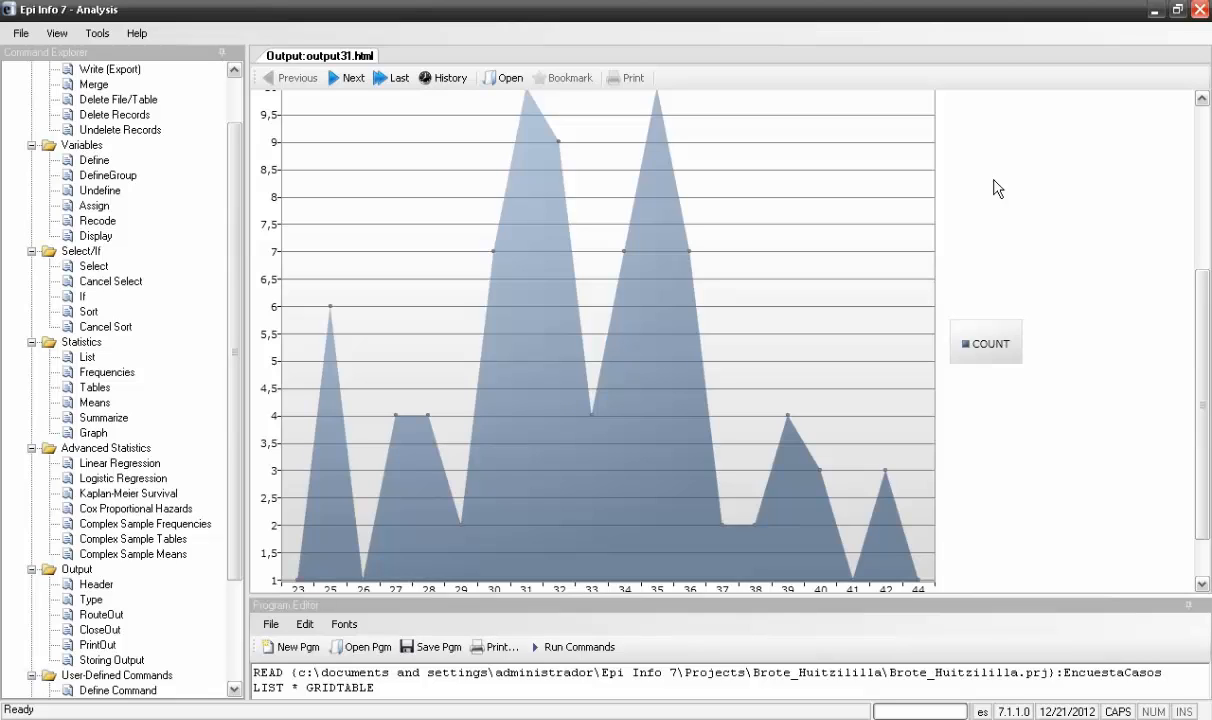
Run a Frequencies analysis of the SemanaEpidemiologica variable
left_click(118, 374)
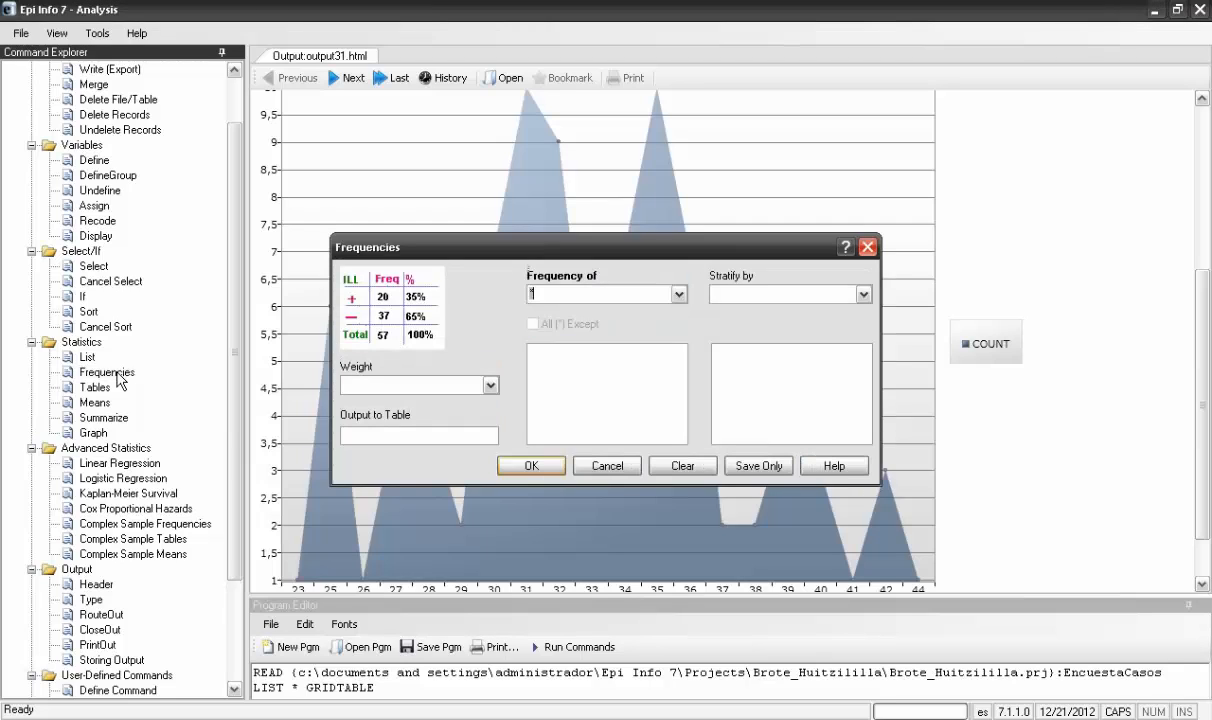
left_click(679, 294)
scroll(650, 340, "down", 5)
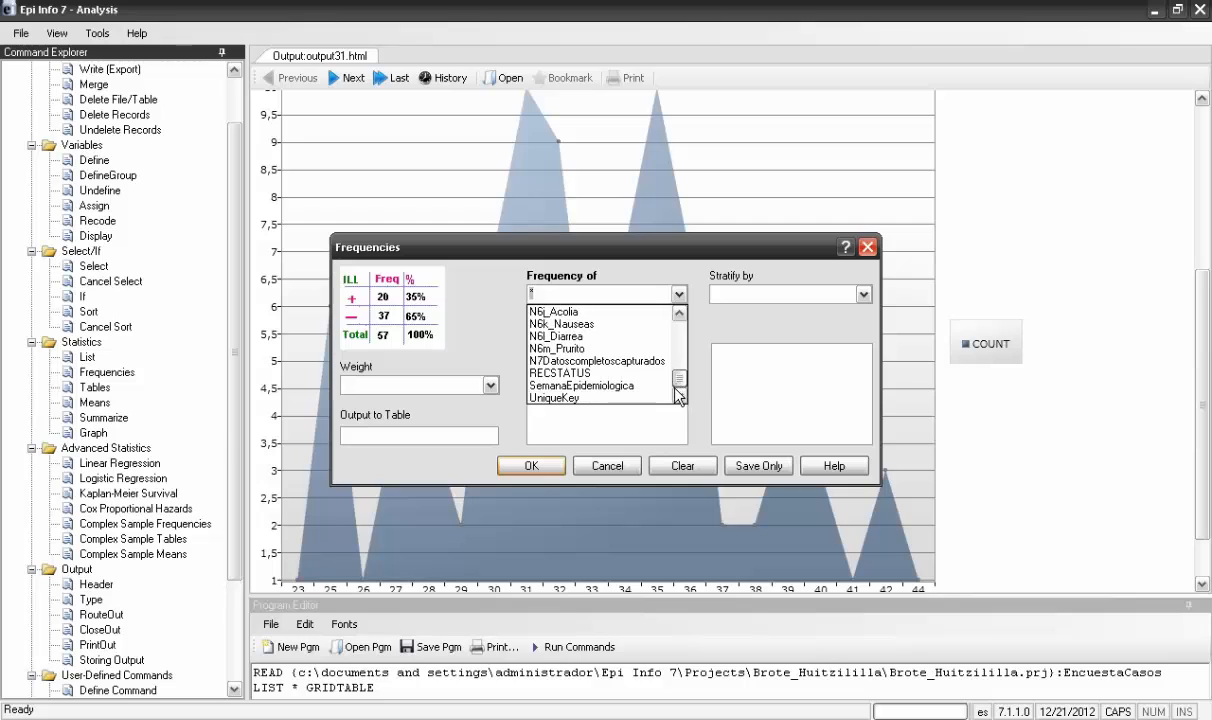
left_click(641, 387)
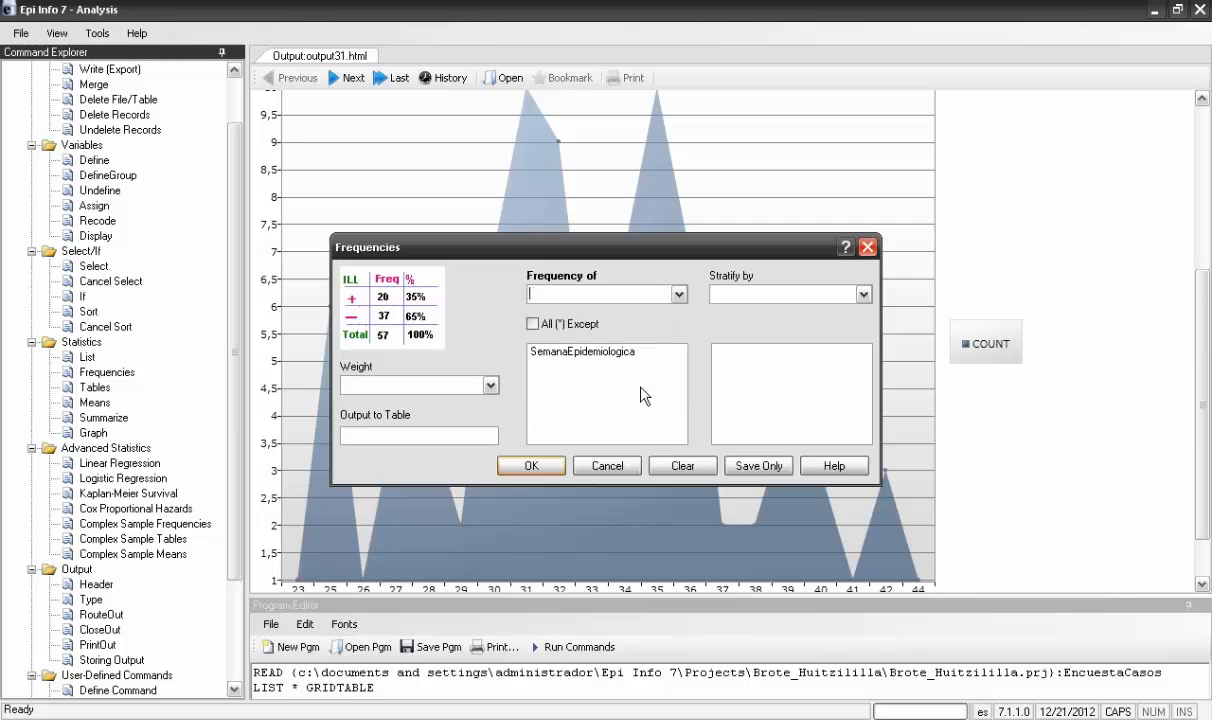
left_click(531, 466)
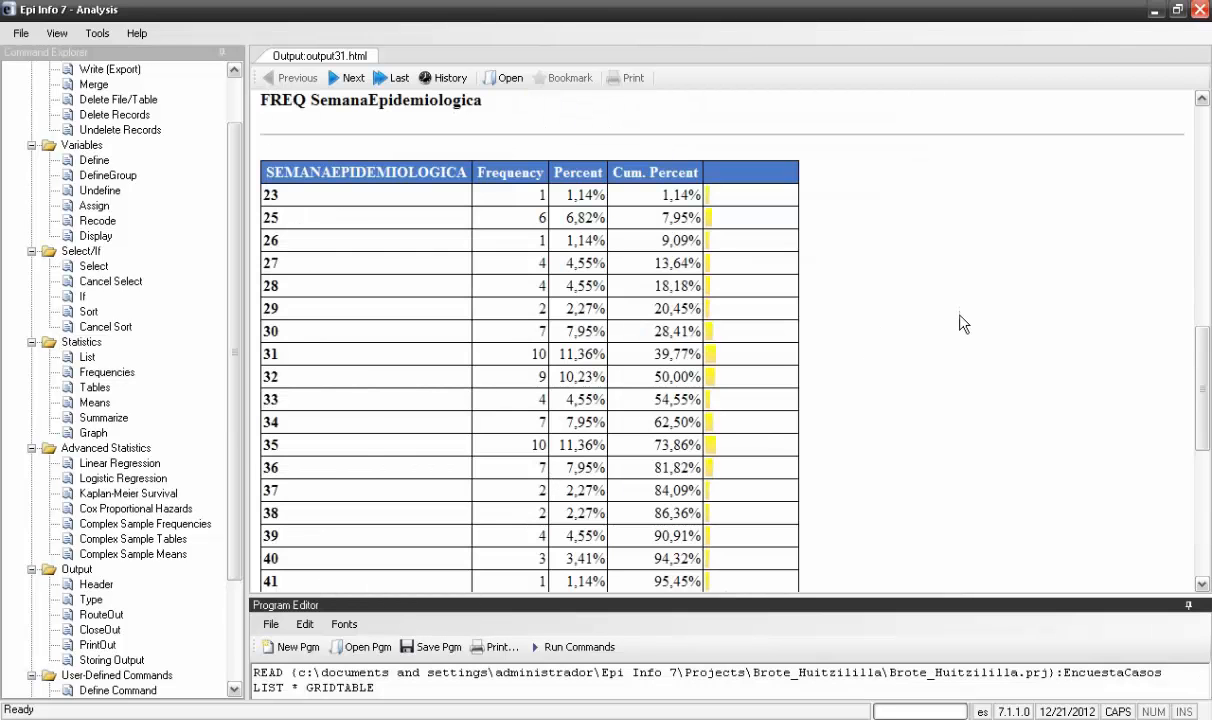
Copy the whole SemanaEpidemiologica frequency table, including its Total row, and paste it into cell A1 of the blank Excel workbook
scroll(1198, 344, "down", 2)
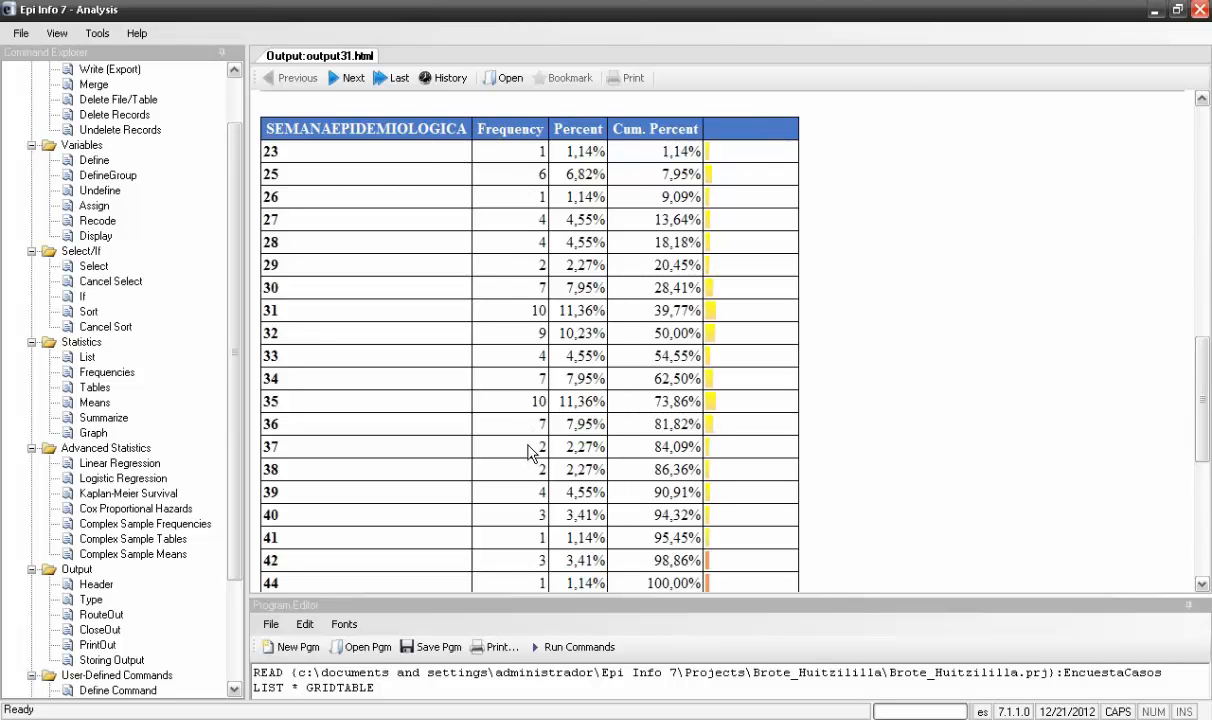
mouse_move(1203, 418)
left_mouse_down()
mouse_move(1203, 480)
mouse_move(1203, 432)
left_mouse_up()
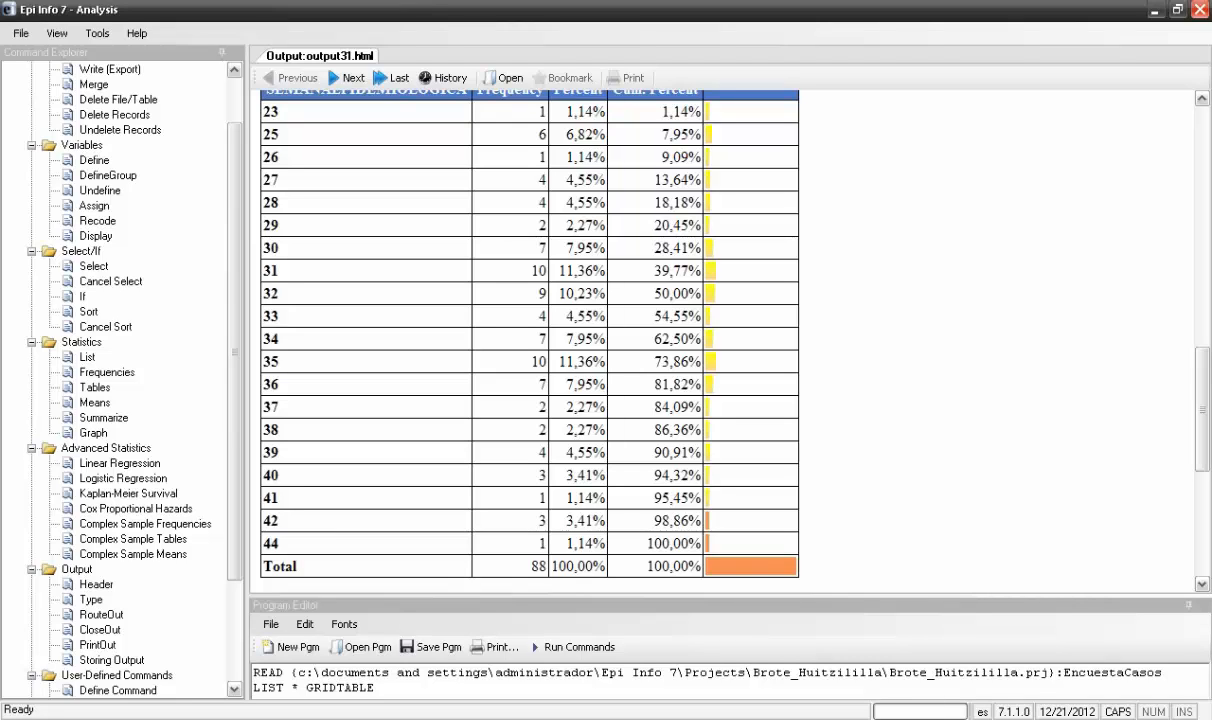
left_click(858, 717)
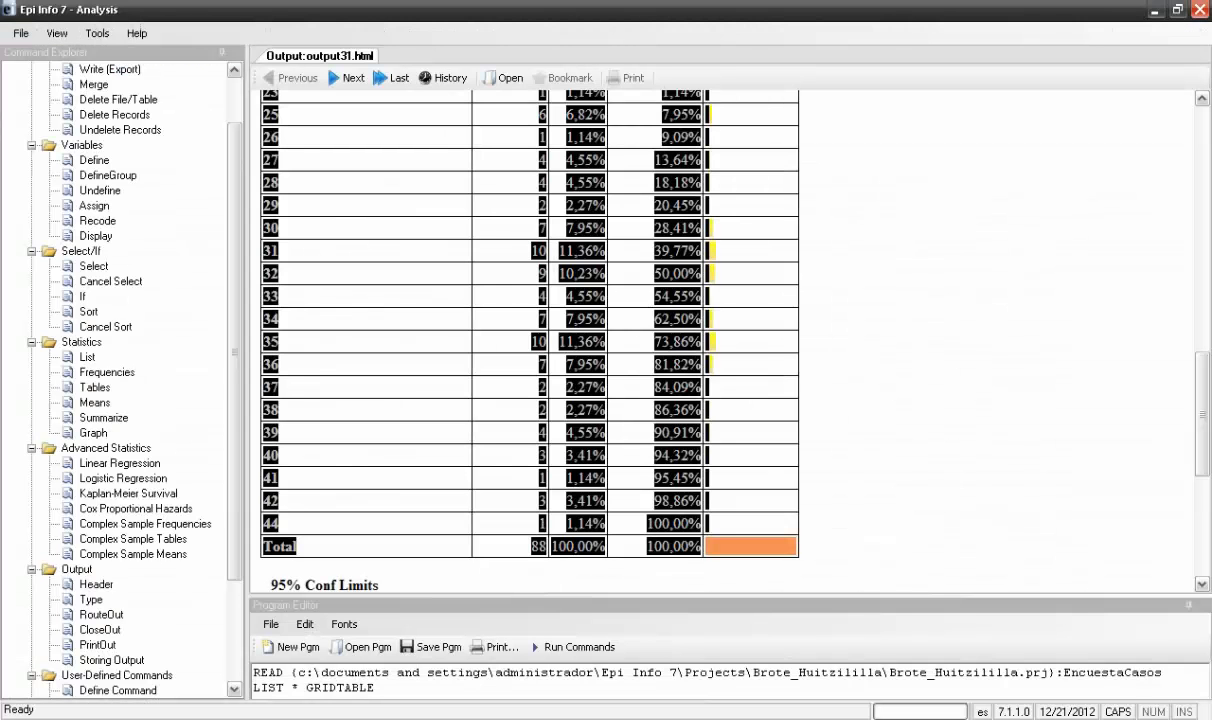
left_click(997, 356)
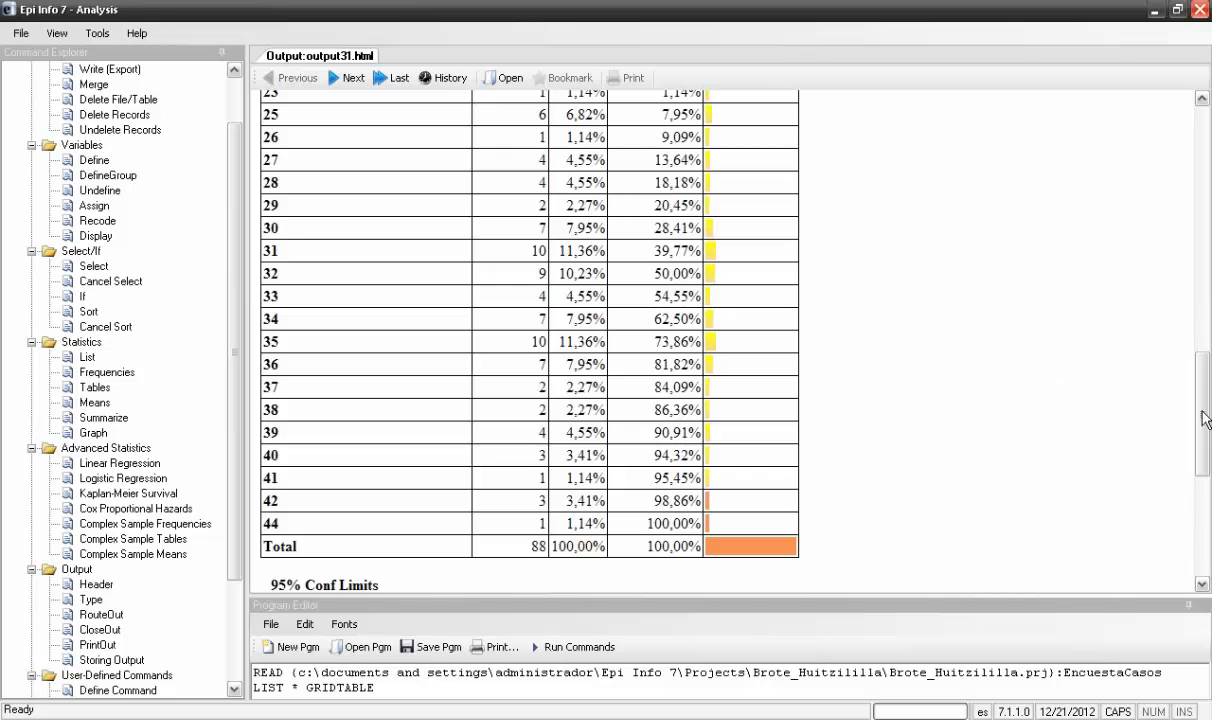
scroll(1205, 418, "up", 1)
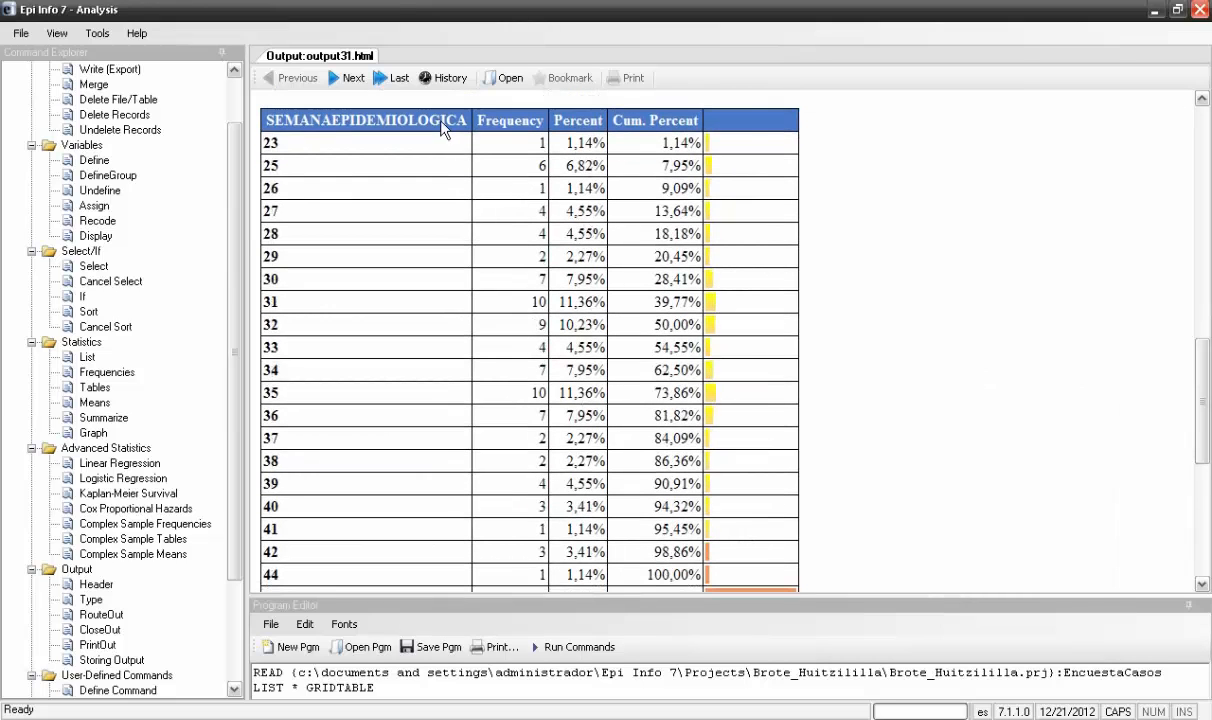
left_click_drag(443, 130, 747, 589)
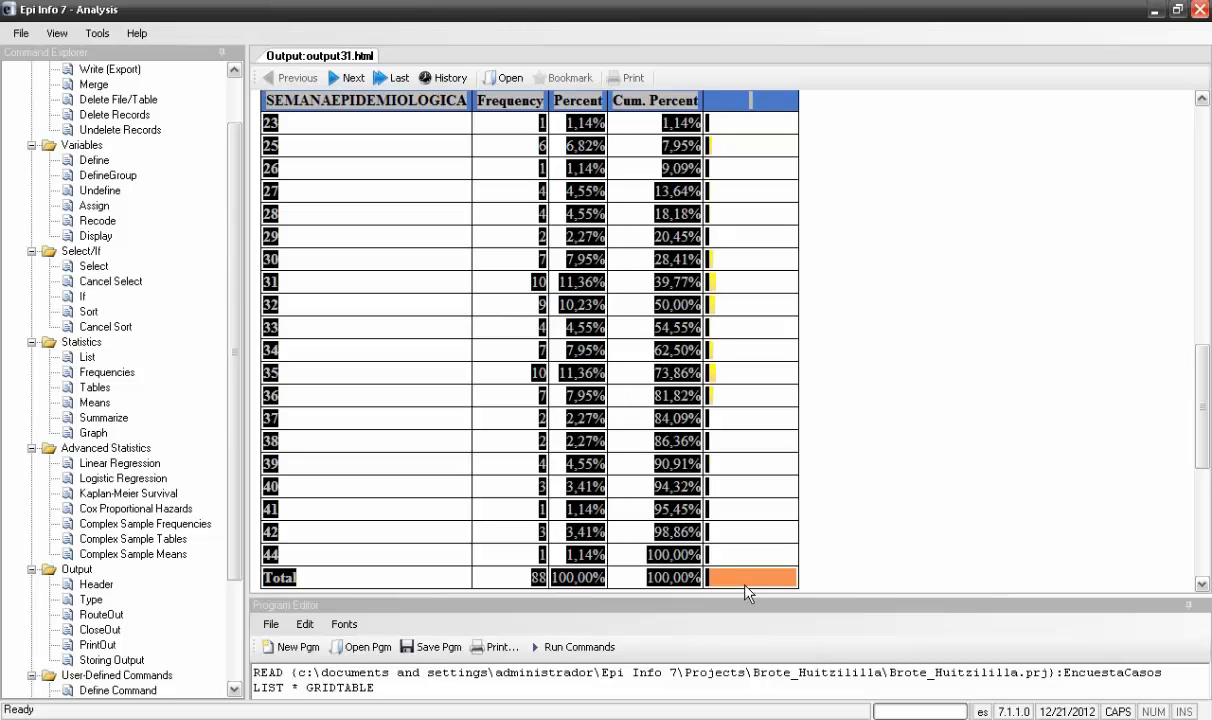
key("alt+Tab")
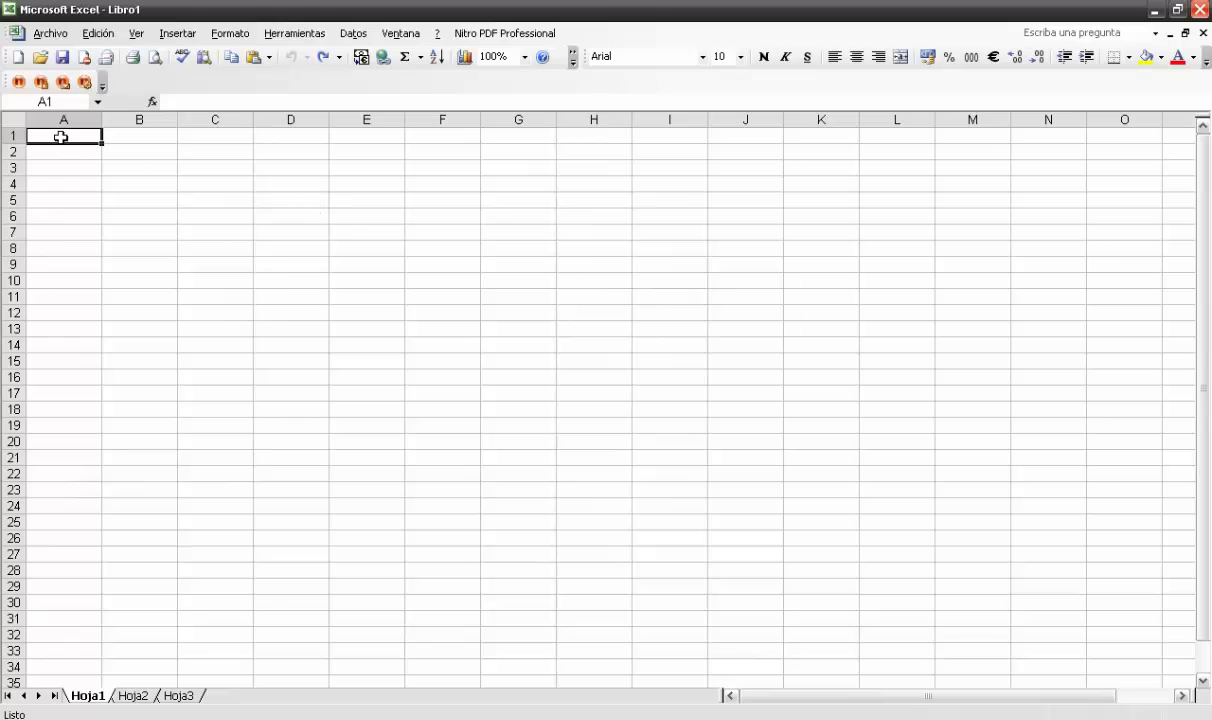
type("SEMANAEPIDEMIOLOGICA\tFrequency\tPercent\tCum. Percent 23\t1\t1,14%\t1,14% 25\t6\t6,82%\t7,95% 26\t1\t1,14%\t9,09% 27\t4\t4,55%\t13,64% 28\t4\t4,55%\t18,18% 29\t2\t2,27%\t20,45% 30\t7\t7,95%\t28,41% 31\t10\t11,36%\t39,77% 32\t9\t10,23%\t50,00% 33\t4\t4,55%\t54,55% 34\t7\t7,95%\t62,50% 35\t10\t11,36%\t73,86% 36\t7\t7,95%\t81,82% 37\t2\t2,27%\t84,09% 38\t2\t2,27%\t86,36% 39\t4\t4,55%\t90,91% 40\t3\t3,41%\t94,32% 41\t1\t1,14%\t95,45% 42\t3\t3,41%\t98,86% 44\t1\t1,14%\t100,00% Total\t88\t100,00%\t100,00%")
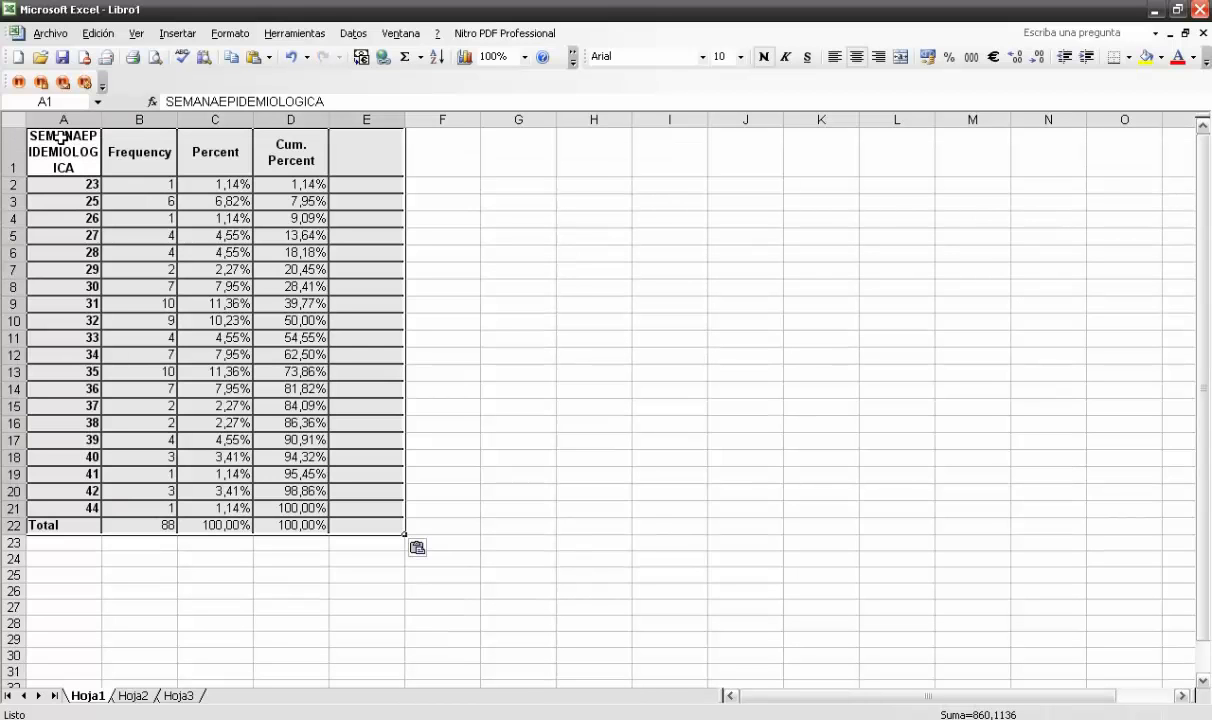
Widen column A to give the SEMANAEPIDEMIOLOGICA header more room
left_click_drag(101, 120, 158, 130)
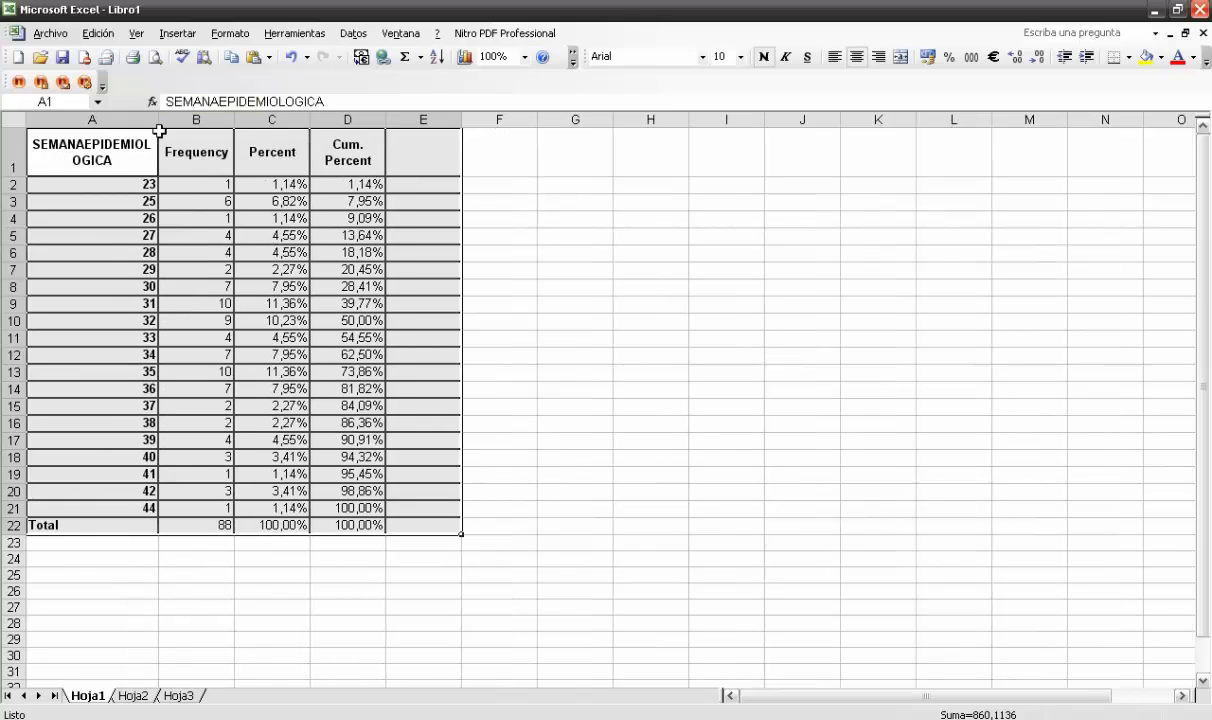
left_click(205, 558)
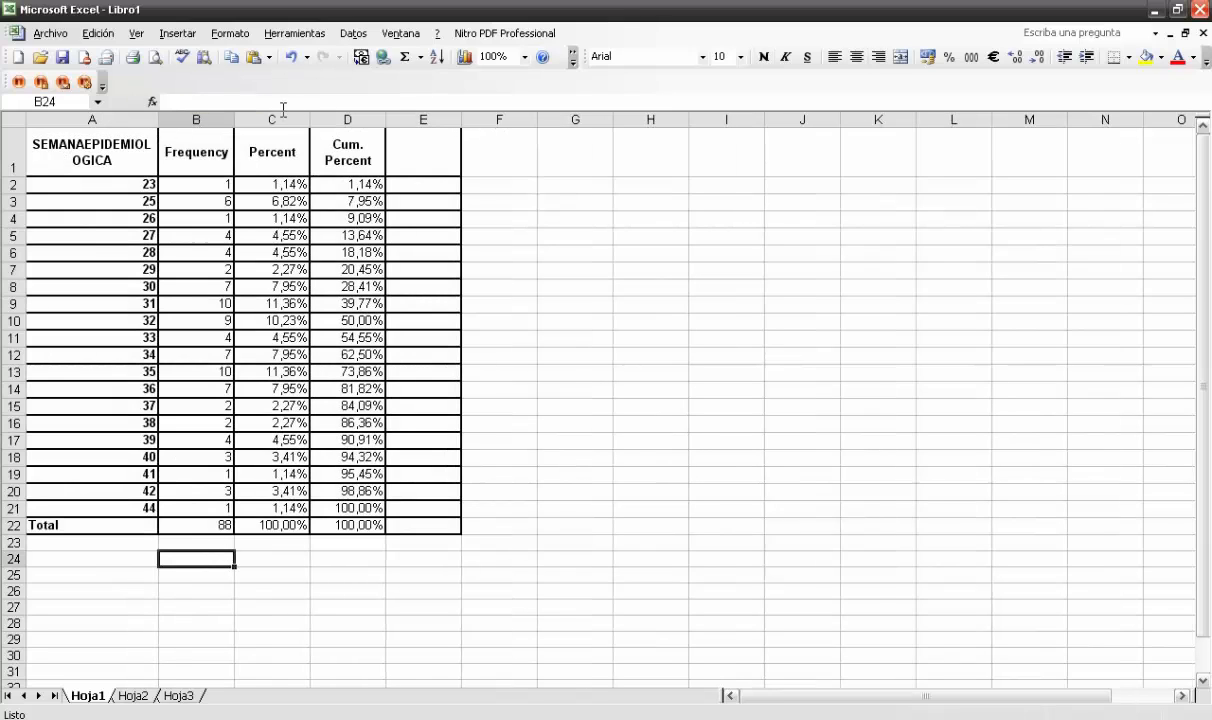
left_click_drag(268, 119, 462, 126)
left_click(570, 250)
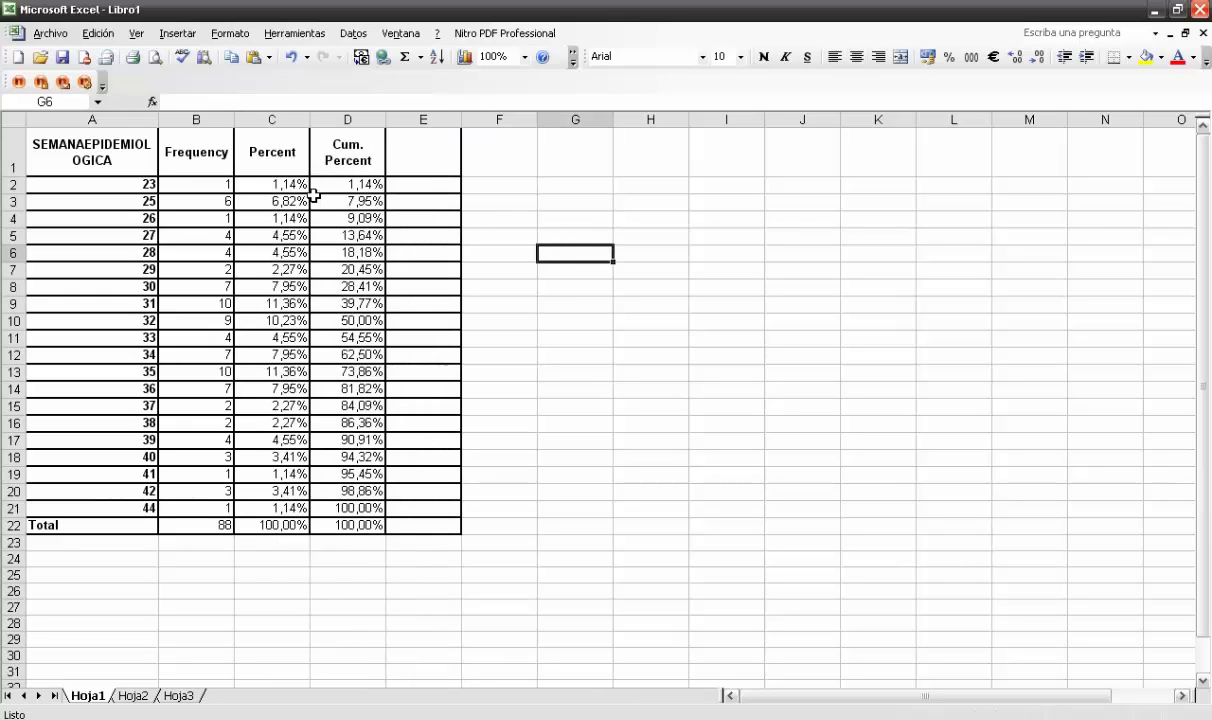
Review the epidemiological weeks in column A and the corresponding case counts in the Frequency column
left_click(143, 184)
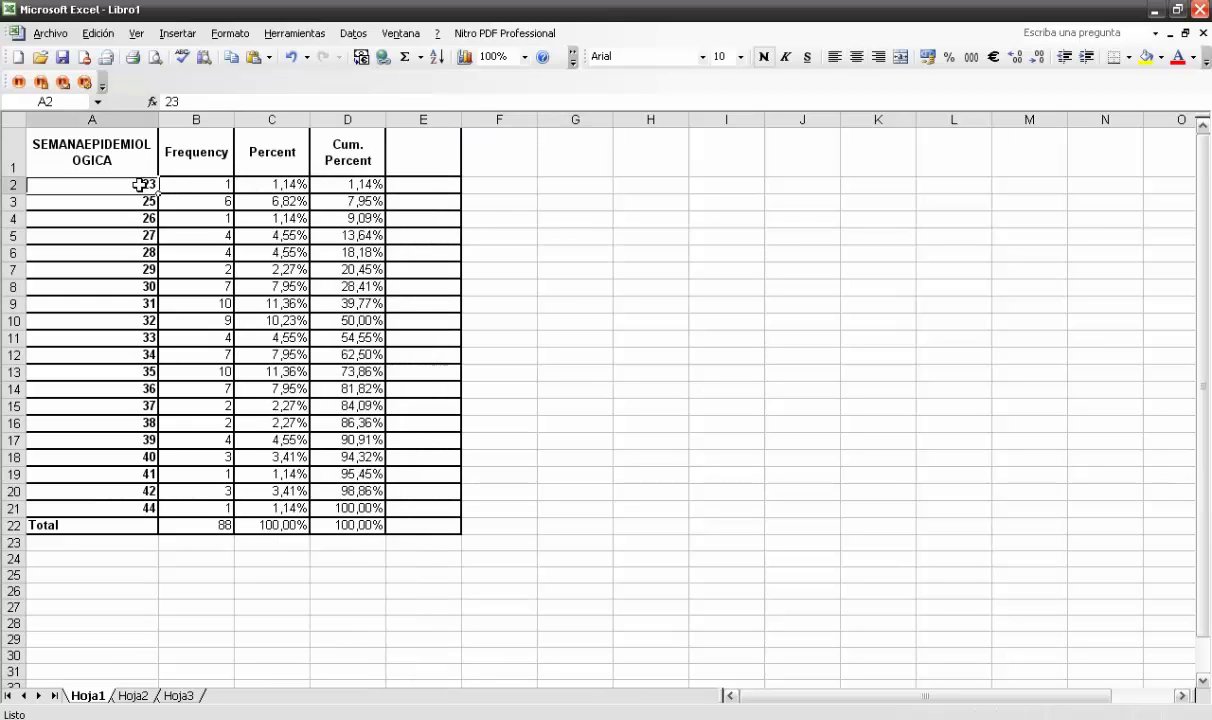
key("Down")
key("Down")
key("Down")
left_click(192, 185)
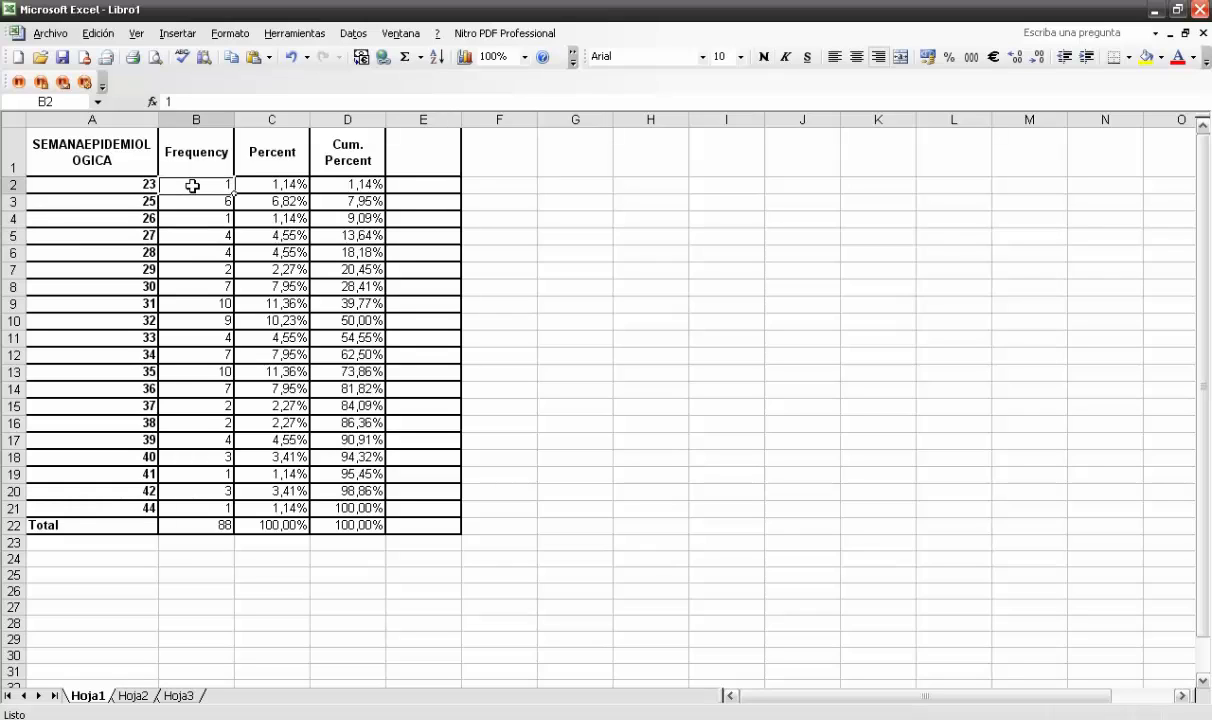
key("Down")
key("Down")
key("Down")
key("Down")
key("Down")
key("Down")
key("Down")
key("Down")
key("Down")
key("Down")
key("Down")
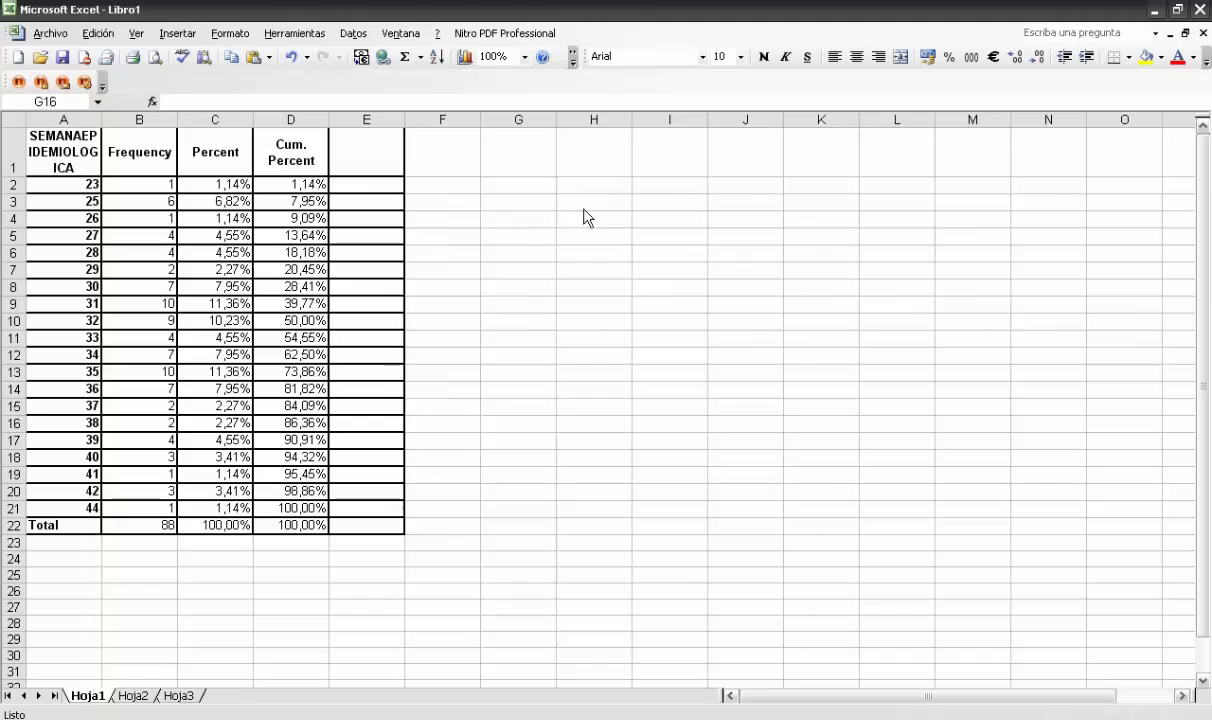
left_click(584, 209)
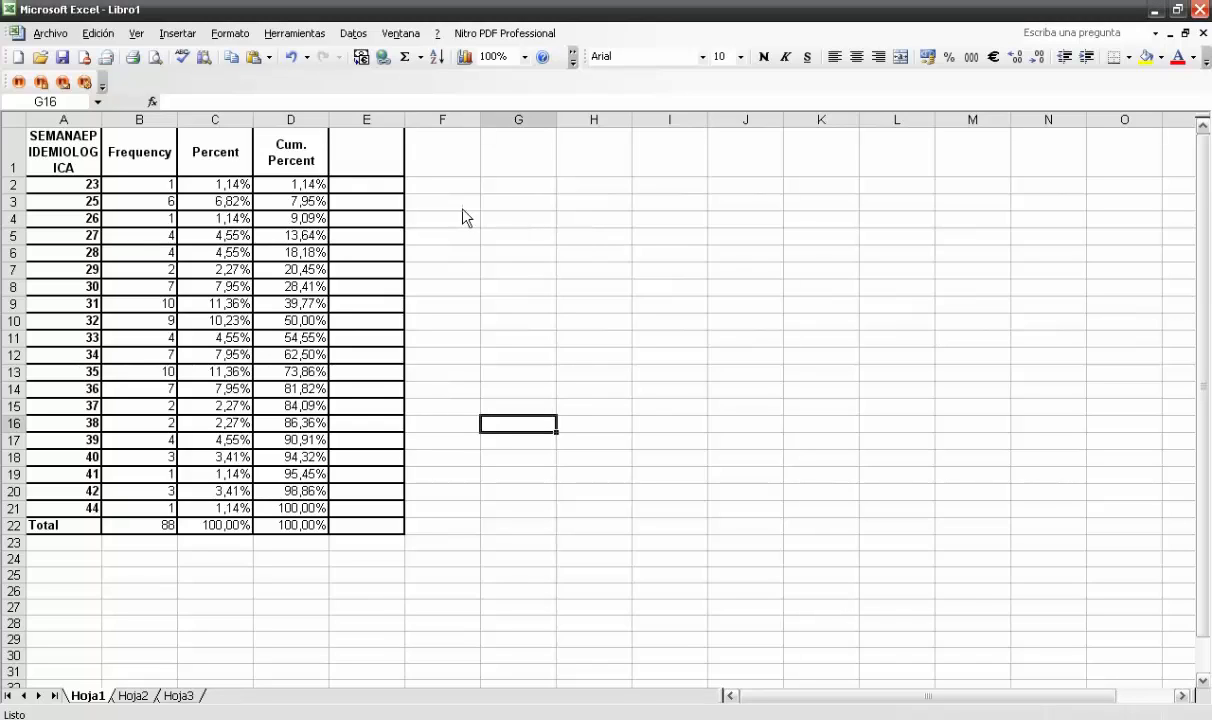
Start a line chart with markers from the week and frequency data in A1:B21, and proceed to its source data
left_click_drag(75, 158, 120, 508)
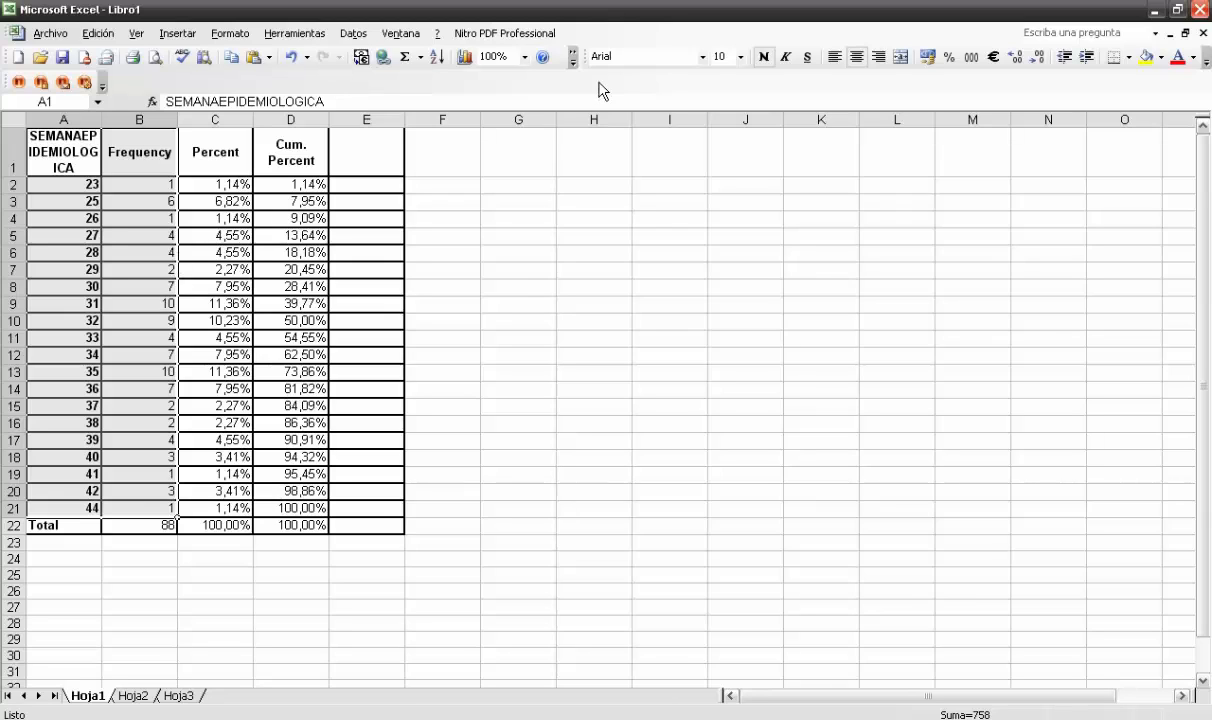
left_click(465, 58)
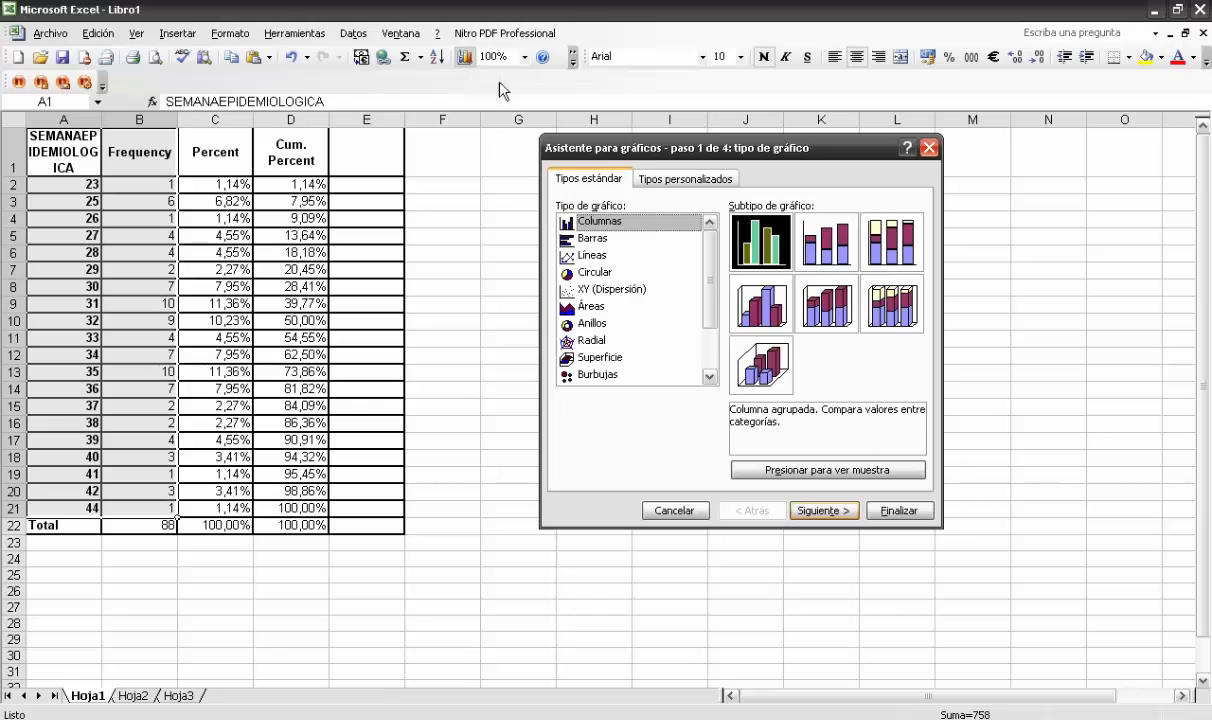
left_click(640, 262)
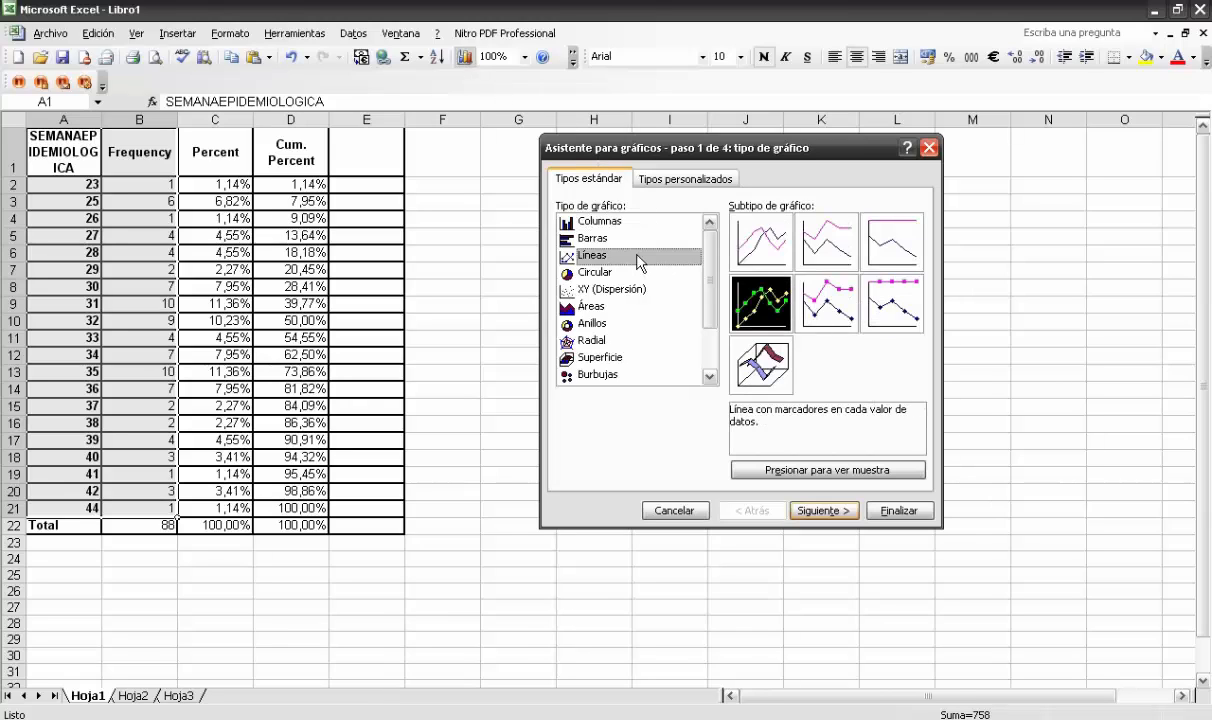
left_click(800, 511)
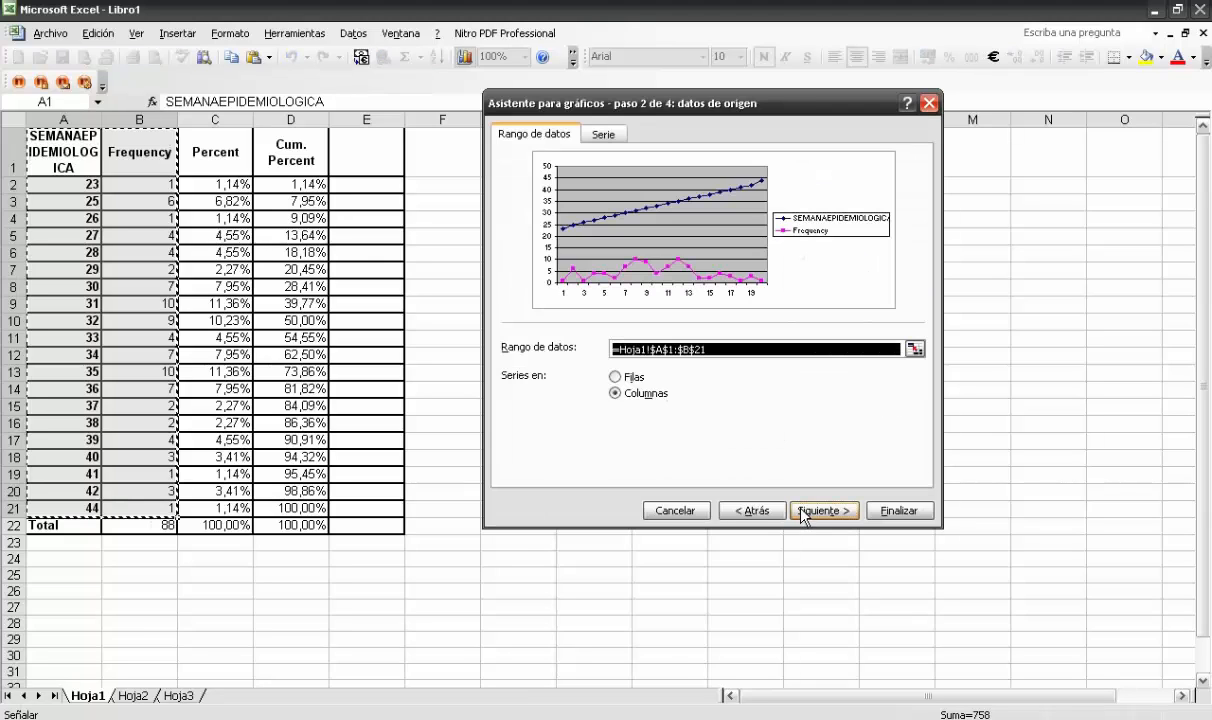
Remove the Frequency series from the chart's source data
left_click(606, 136)
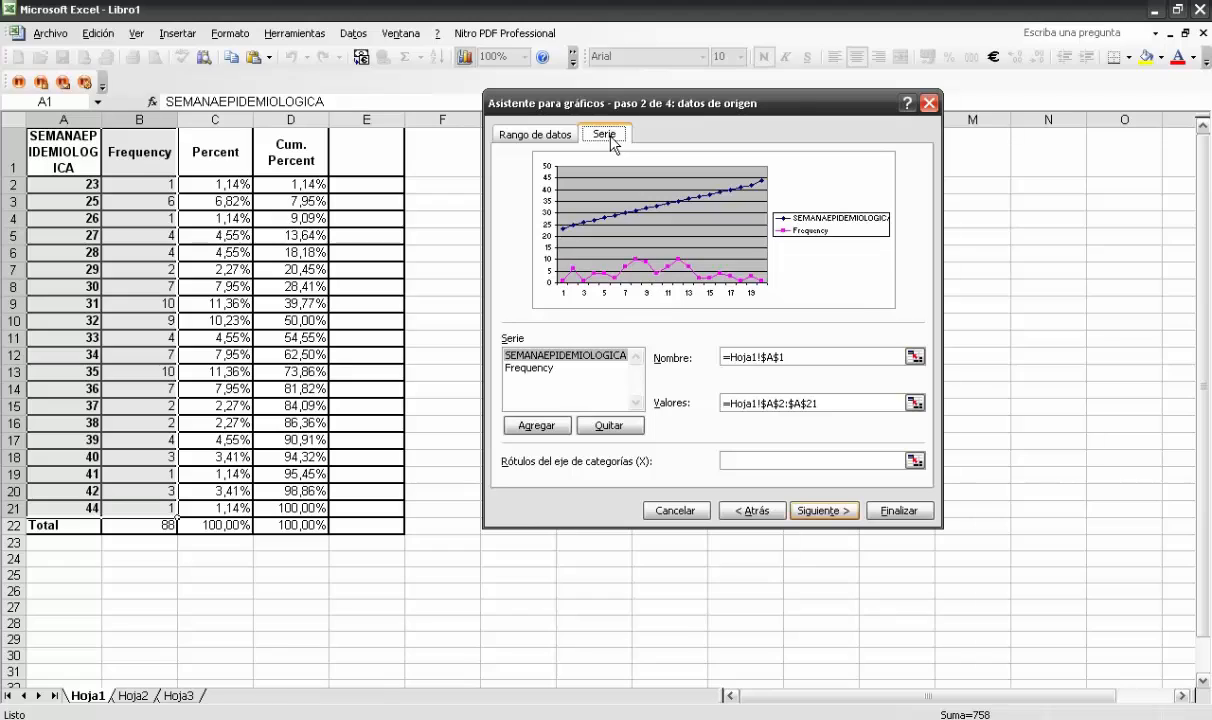
left_click(563, 369)
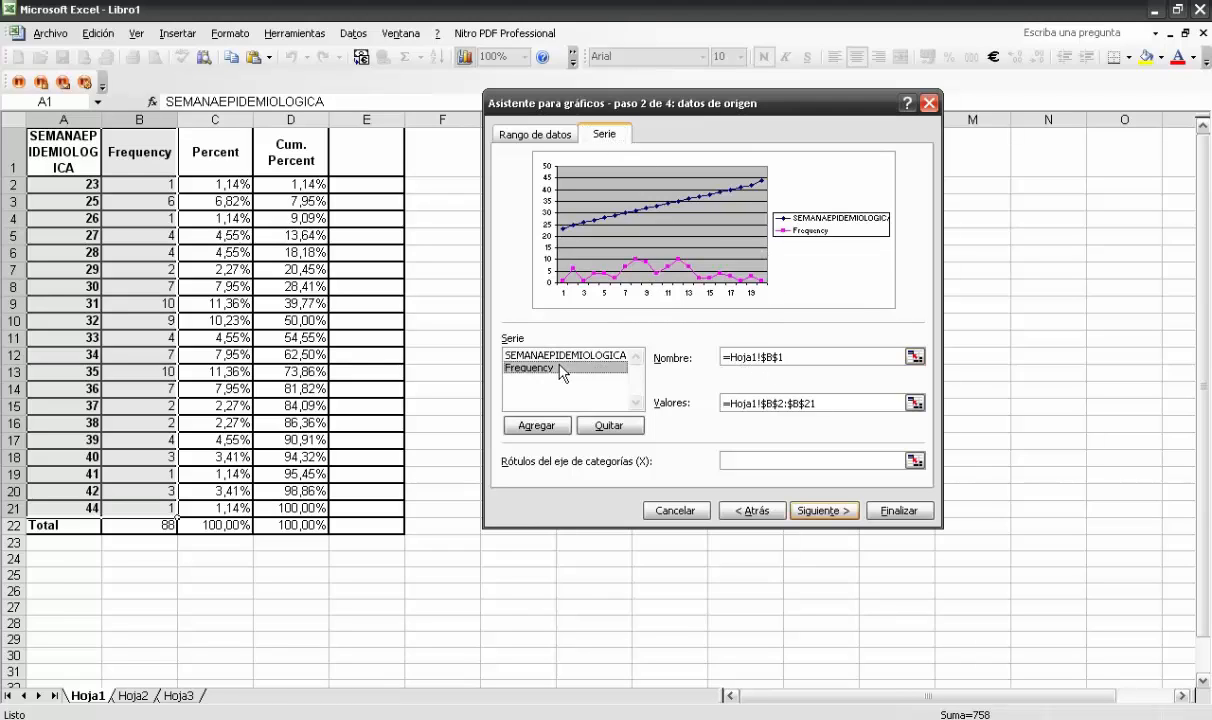
left_click(610, 427)
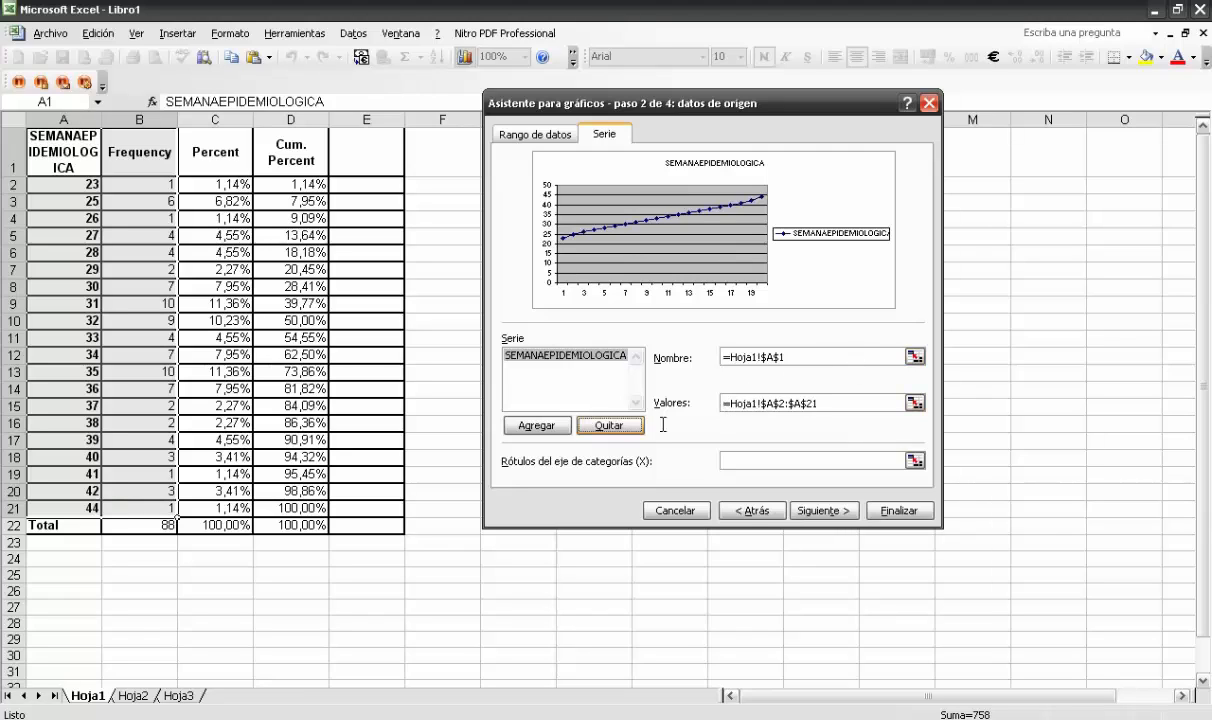
Set the remaining series' name to the Frequency header in cell B1 of Hoja1
left_click(914, 357)
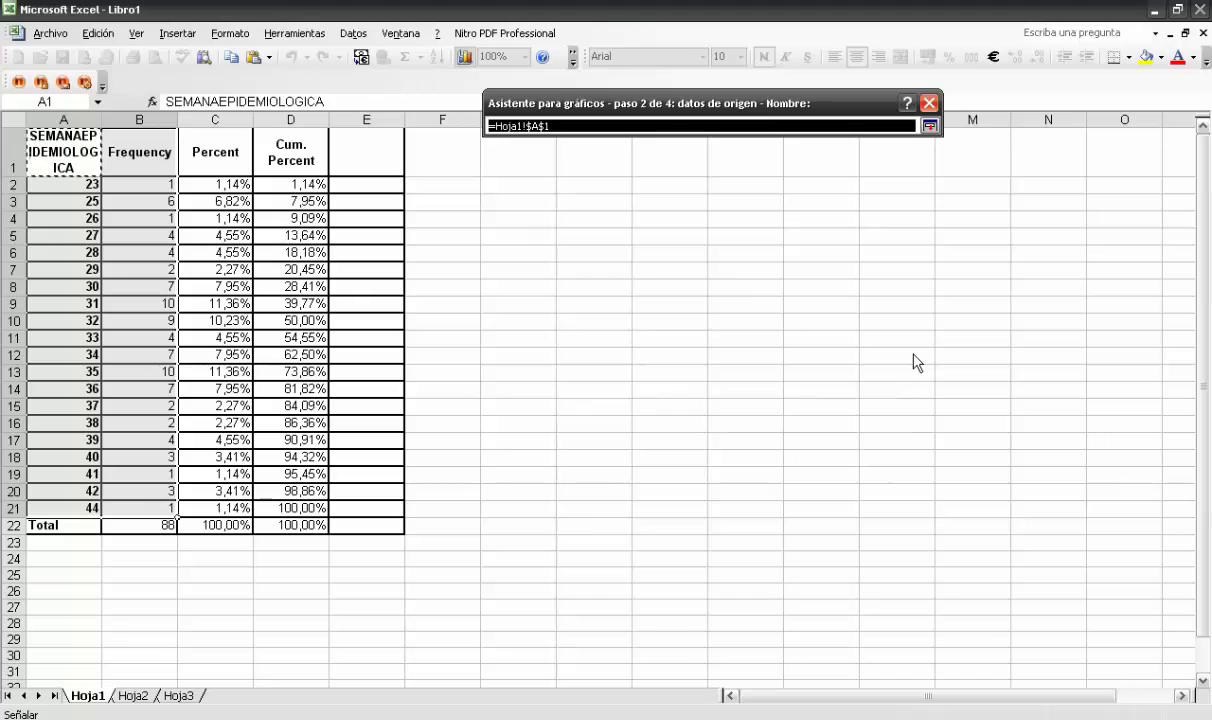
left_click(930, 122)
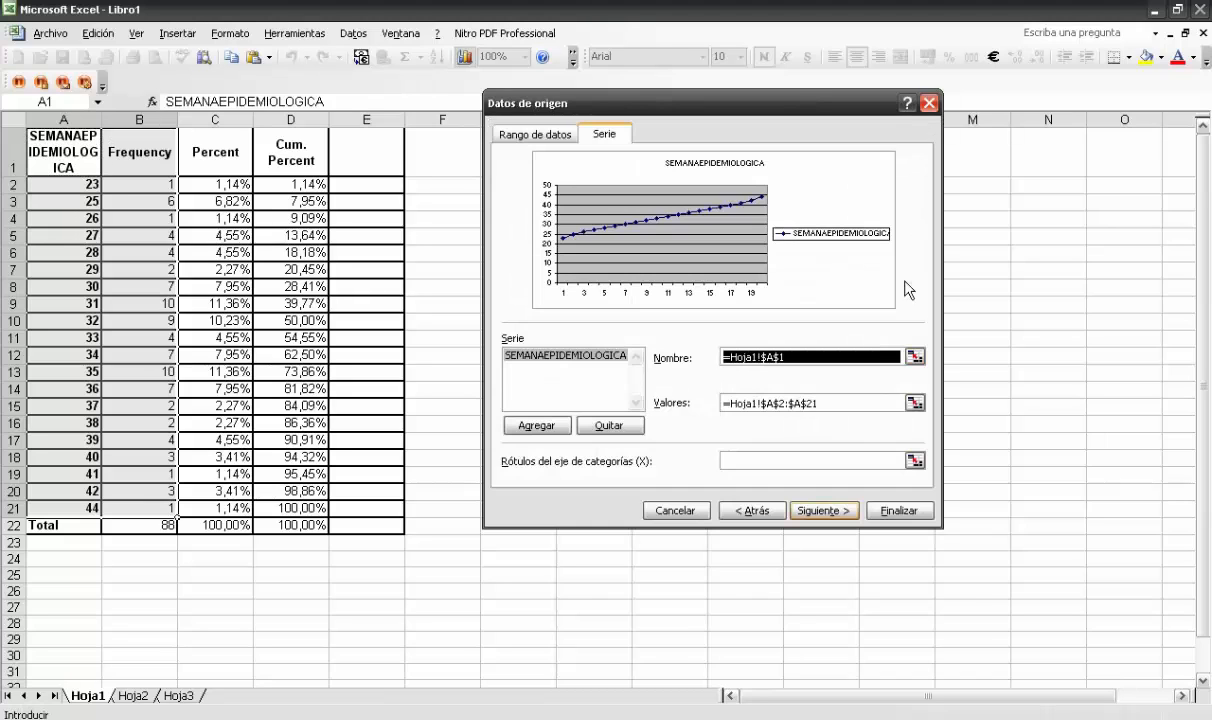
left_click(910, 360)
left_click(66, 150)
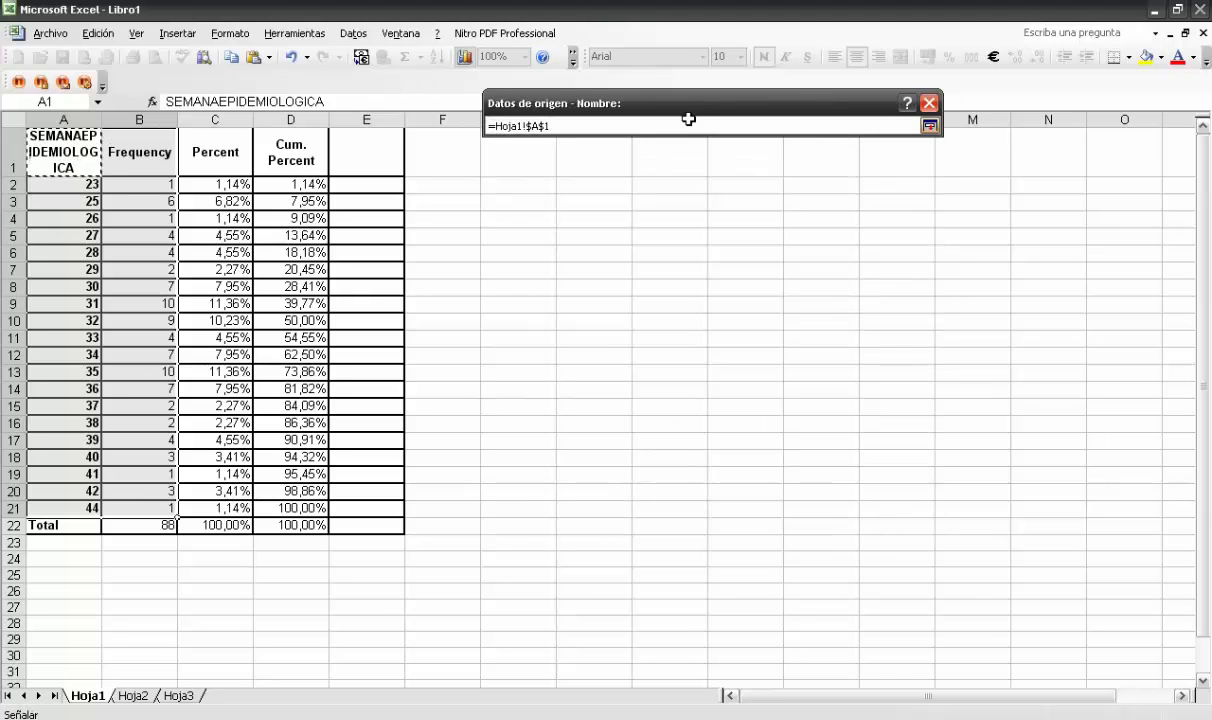
left_click(141, 150)
left_click(930, 126)
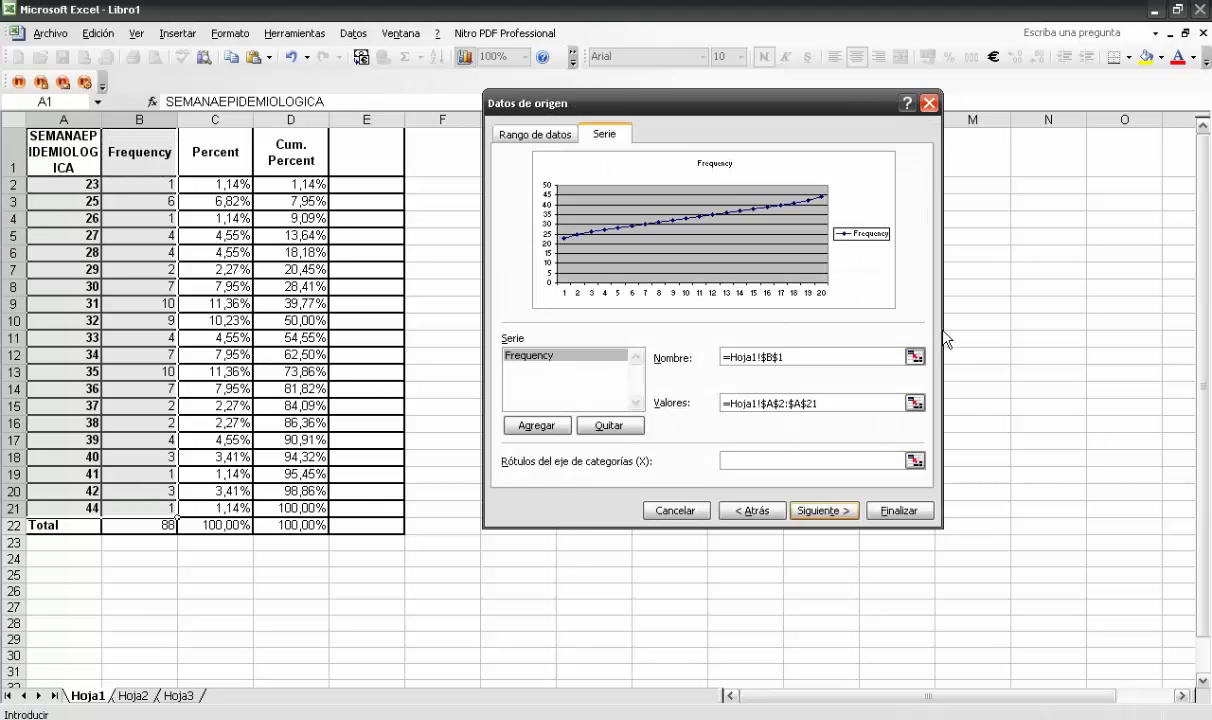
Set the Frequency series' values to the range B2:B21 of Hoja1
left_click(916, 403)
left_click_drag(142, 184, 138, 508)
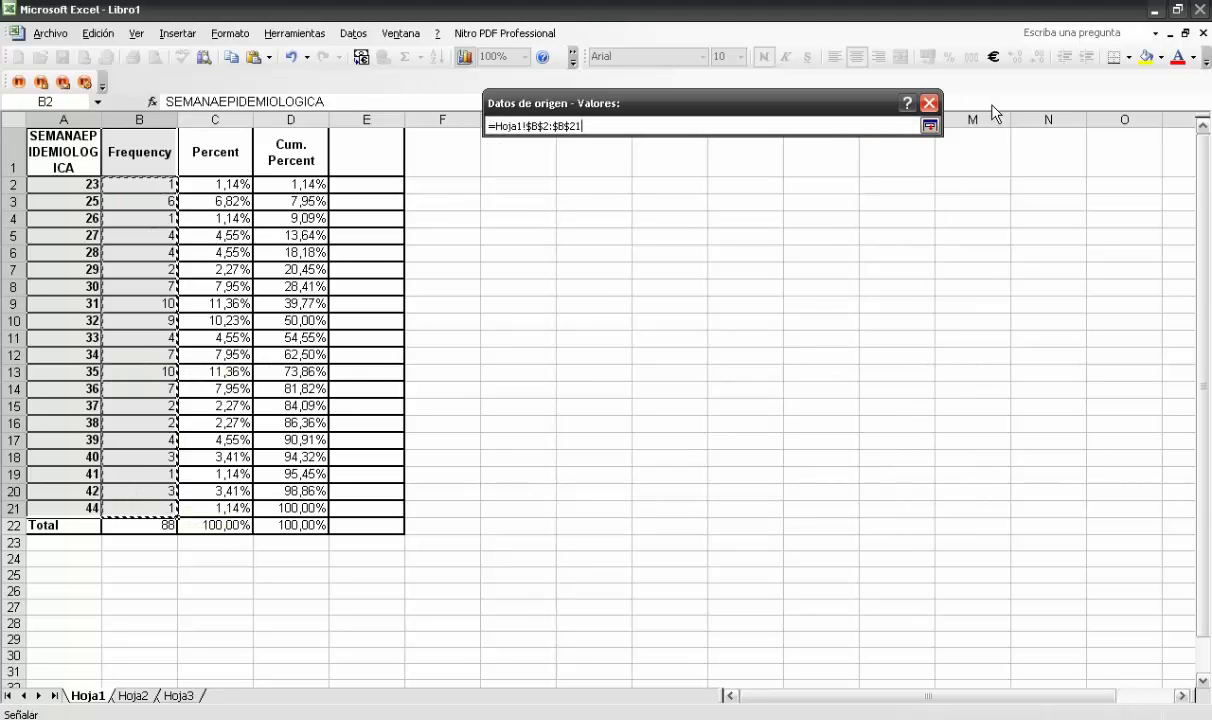
left_click(930, 126)
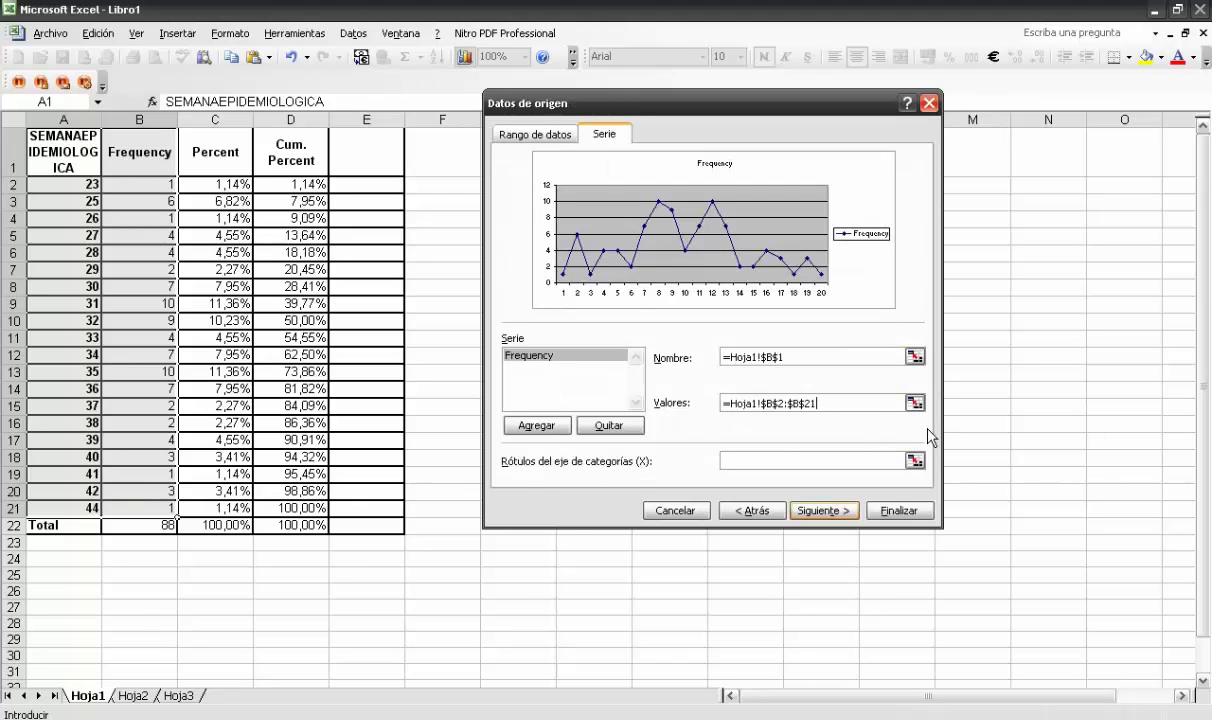
Set the category (X) axis labels to the week numbers in A2:A21 and proceed to the chart options
left_click(914, 460)
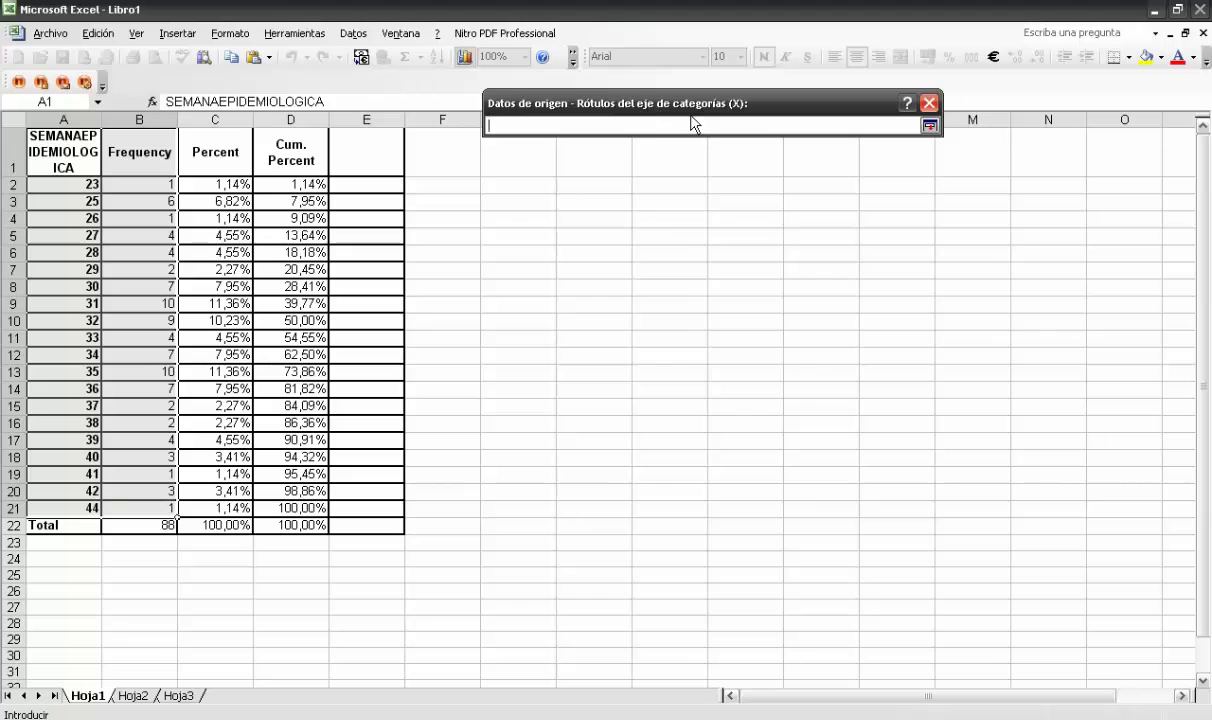
left_click_drag(88, 183, 60, 509)
left_click(929, 126)
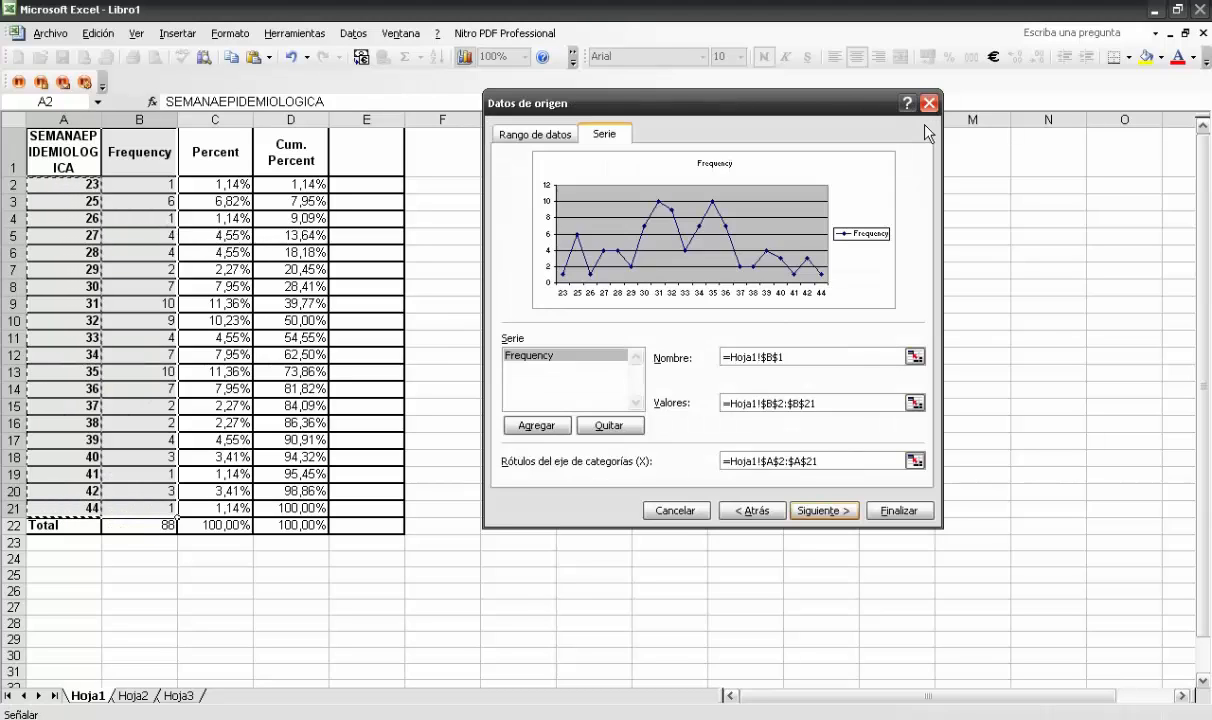
left_click(821, 511)
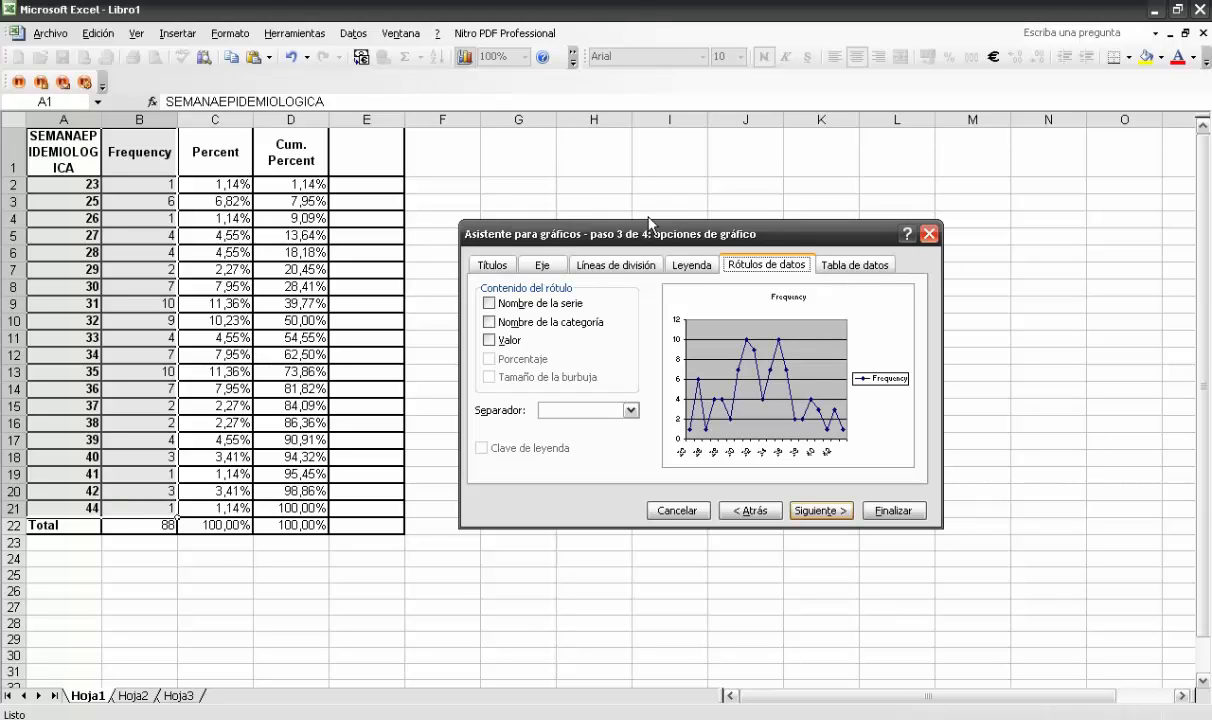
Set the chart title to "Grafico 1. Distribución de casos por semana epidemiológica"
left_click(507, 270)
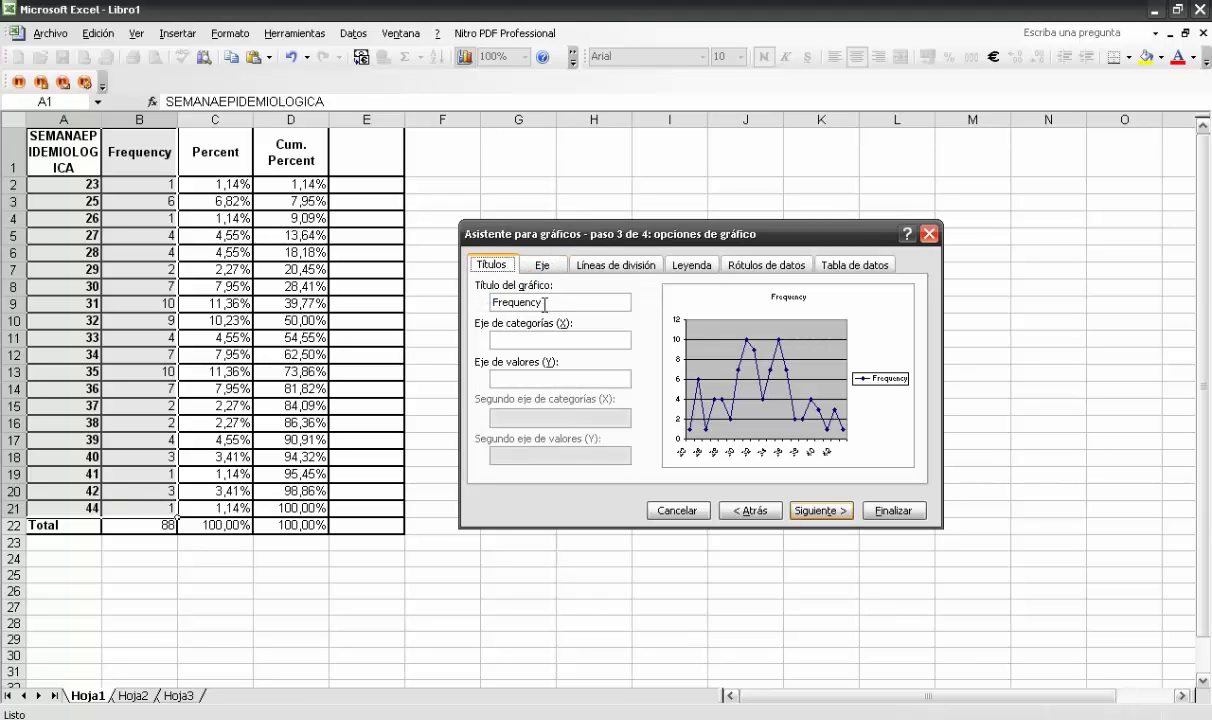
left_click_drag(544, 303, 486, 305)
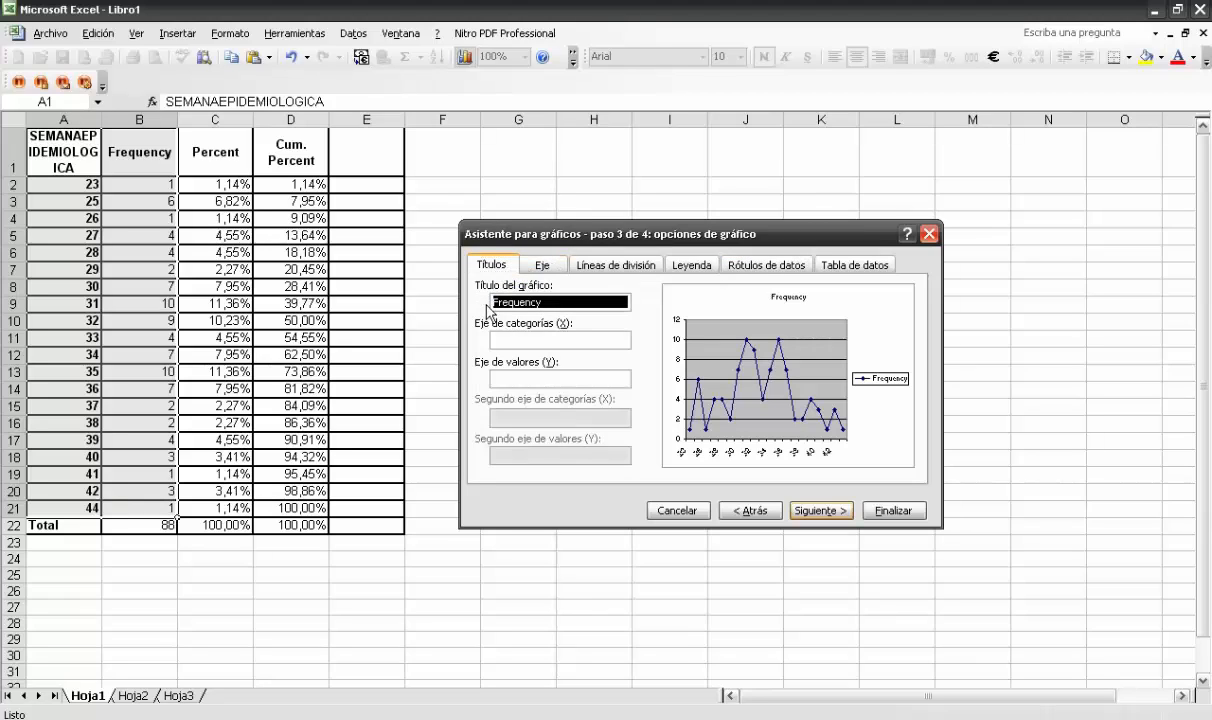
type("Gra´f")
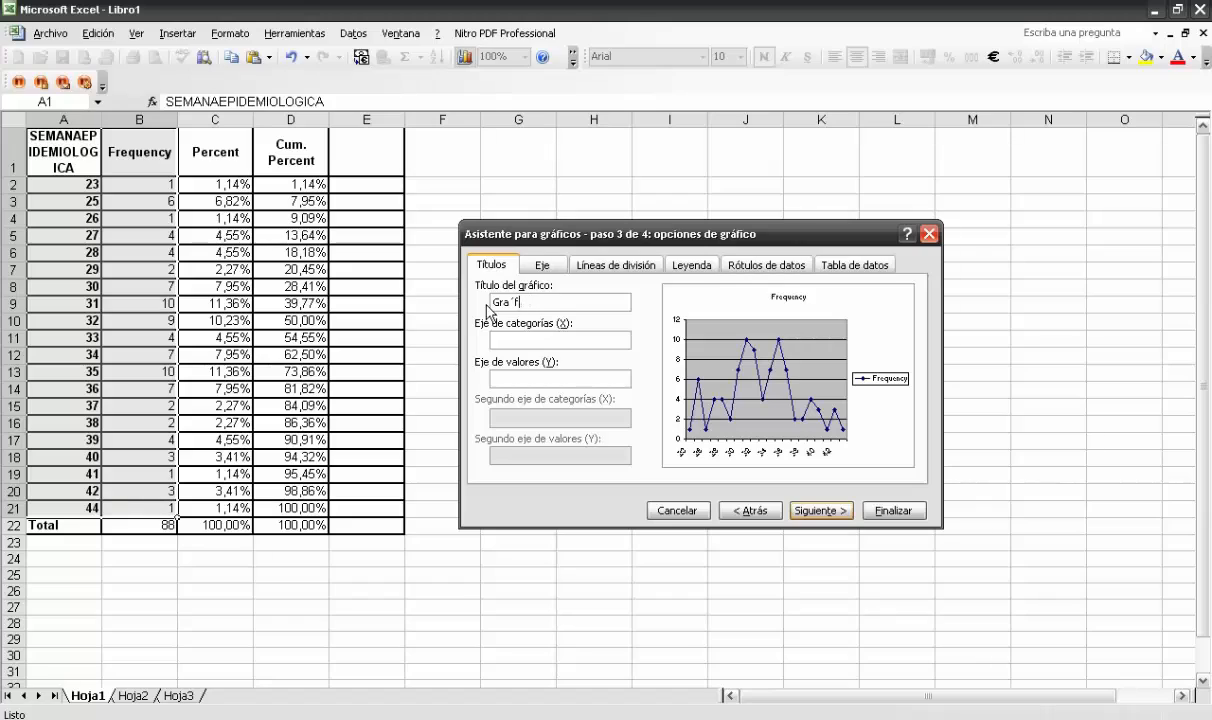
key("BackSpace")
key("BackSpace")
type("fico 1")
type(". Distribución ")
type("de caos")
type("os por semana ep")
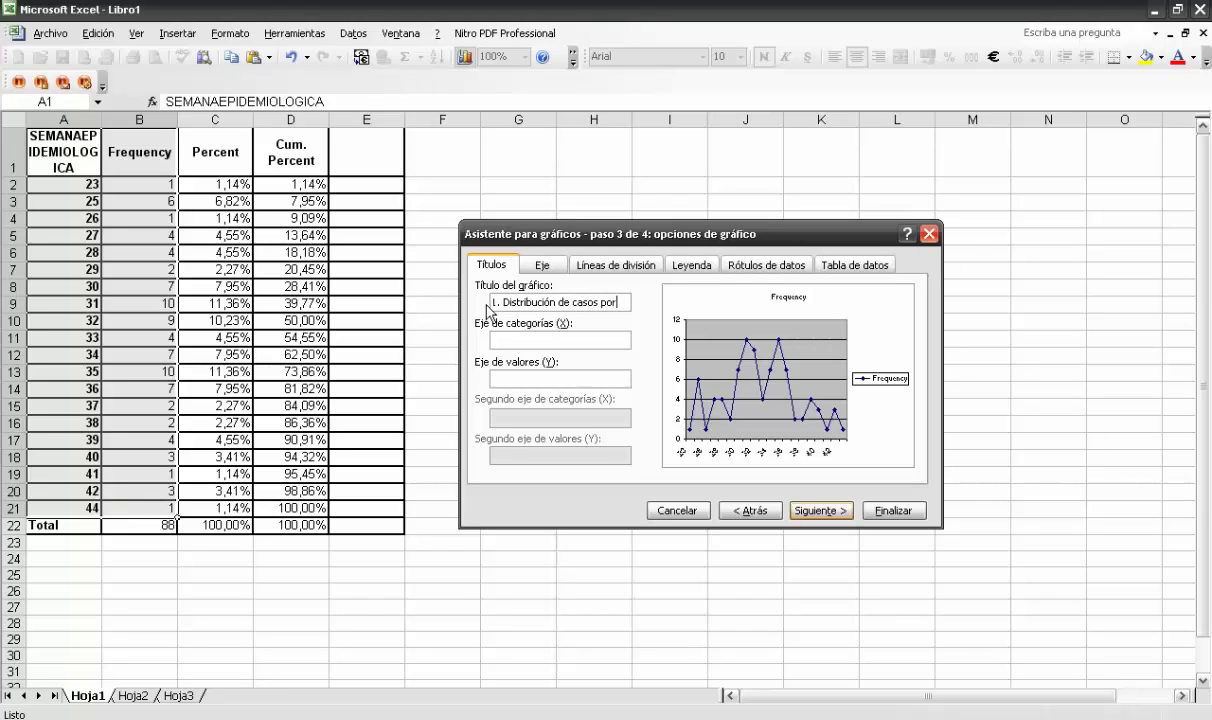
type("ológica")
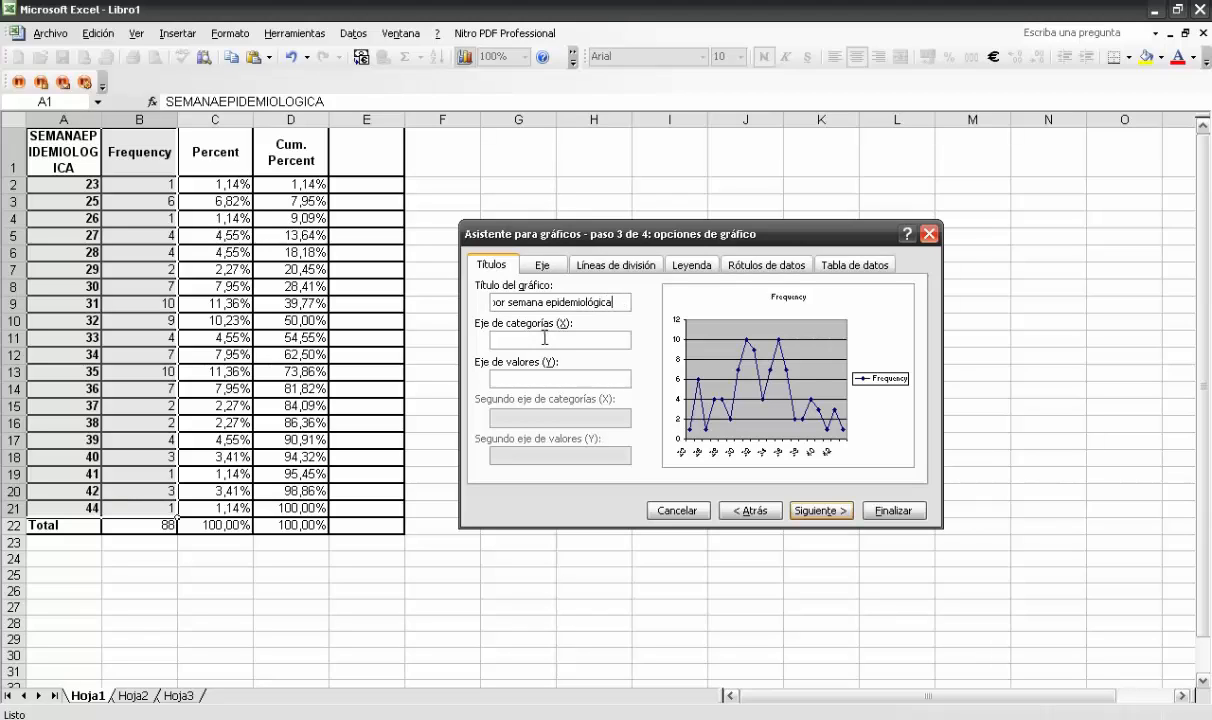
left_click(542, 266)
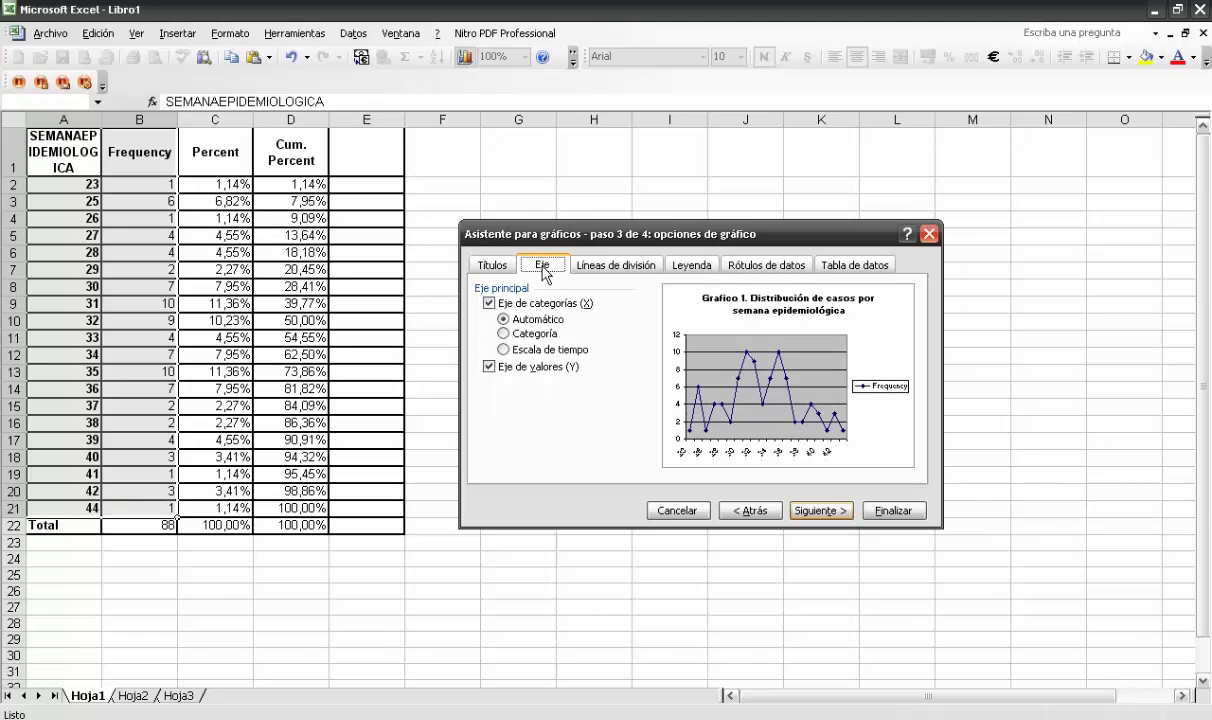
left_click(521, 369)
left_click(521, 369)
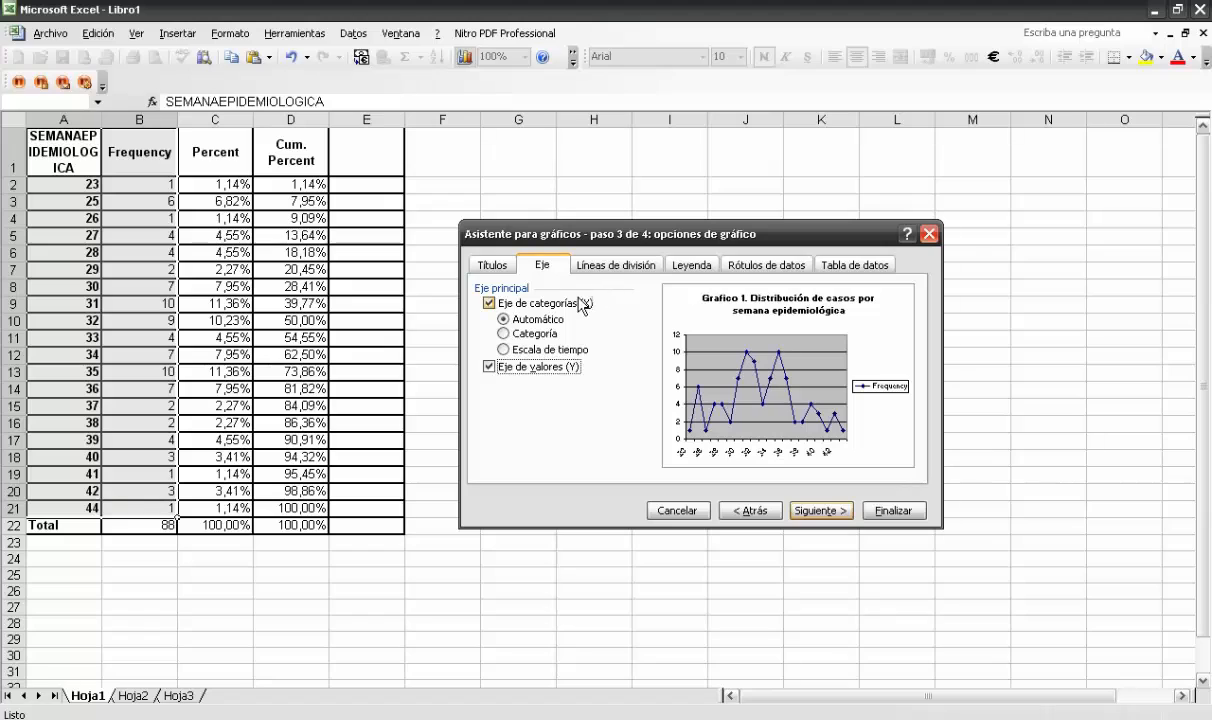
Turn off the value (Y) axis's major gridlines and hide the chart legend
left_click(612, 272)
left_click(490, 363)
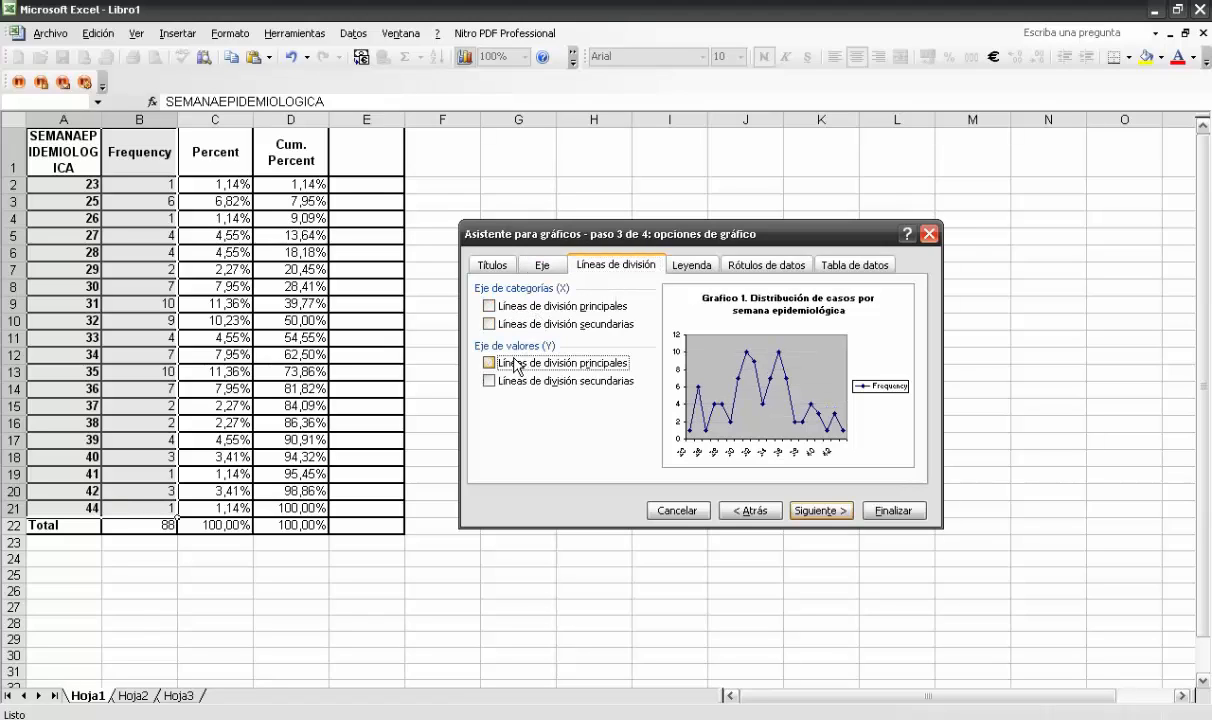
left_click(685, 265)
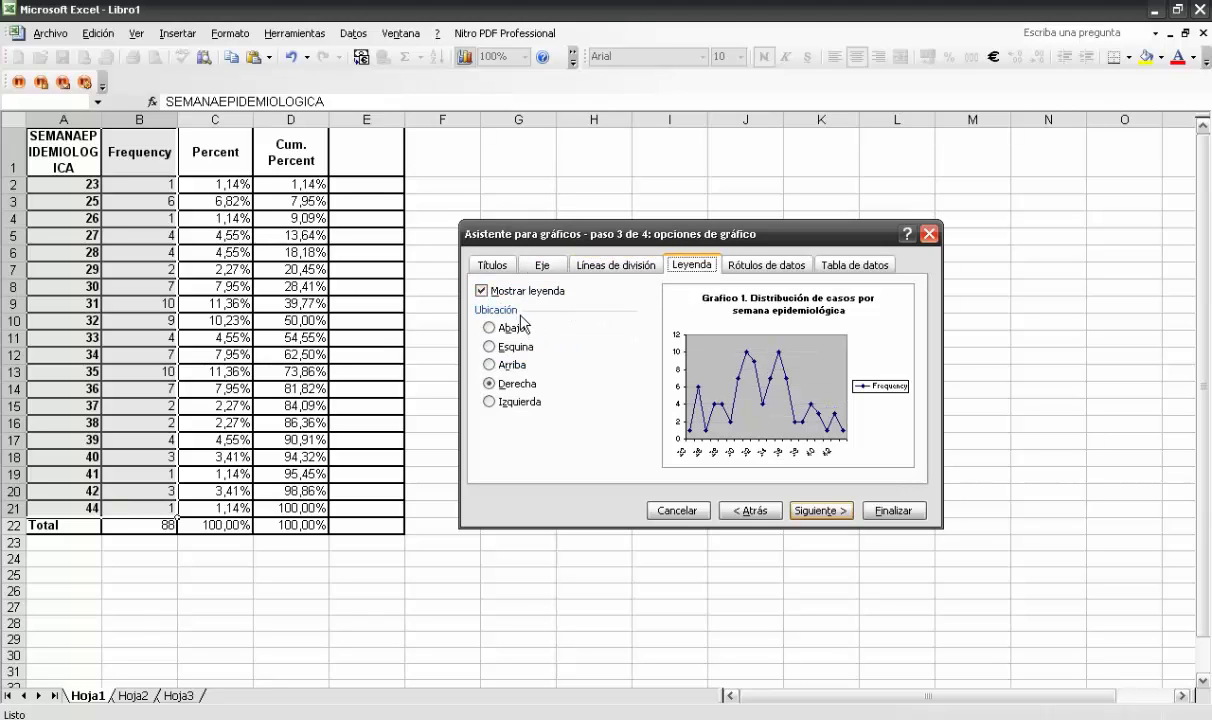
left_click(509, 328)
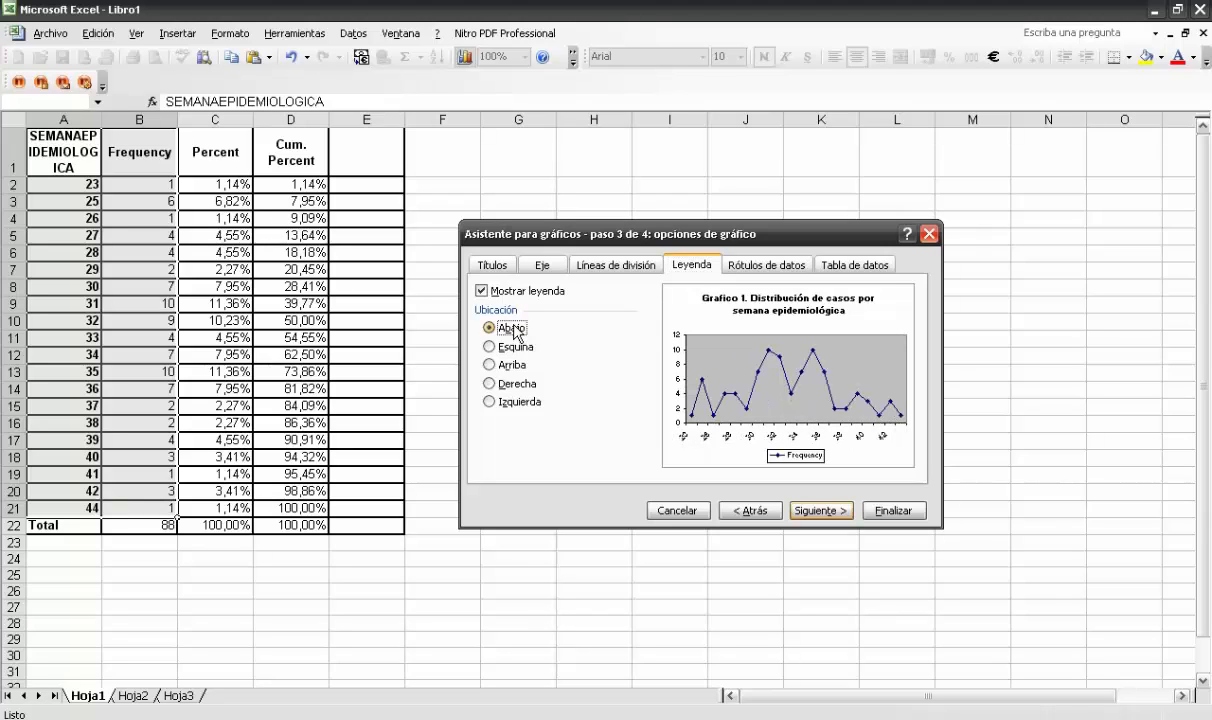
left_click(481, 290)
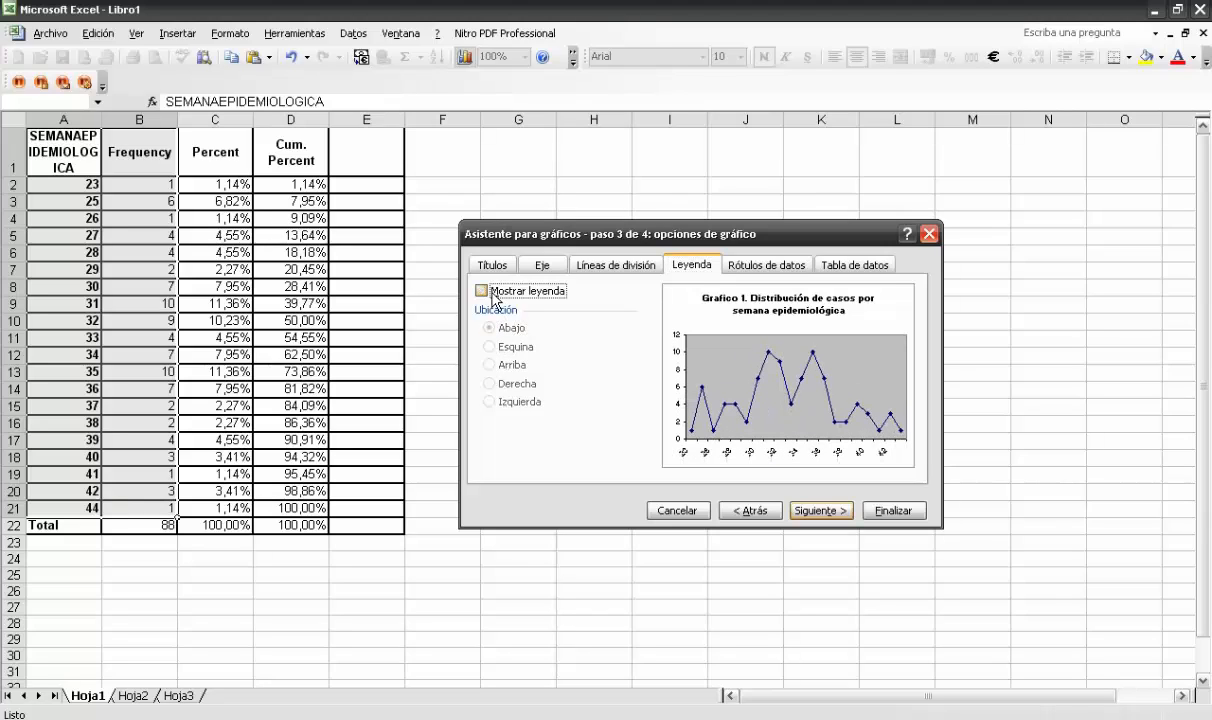
Show each point's value as a data label and proceed to the chart location options
left_click(758, 270)
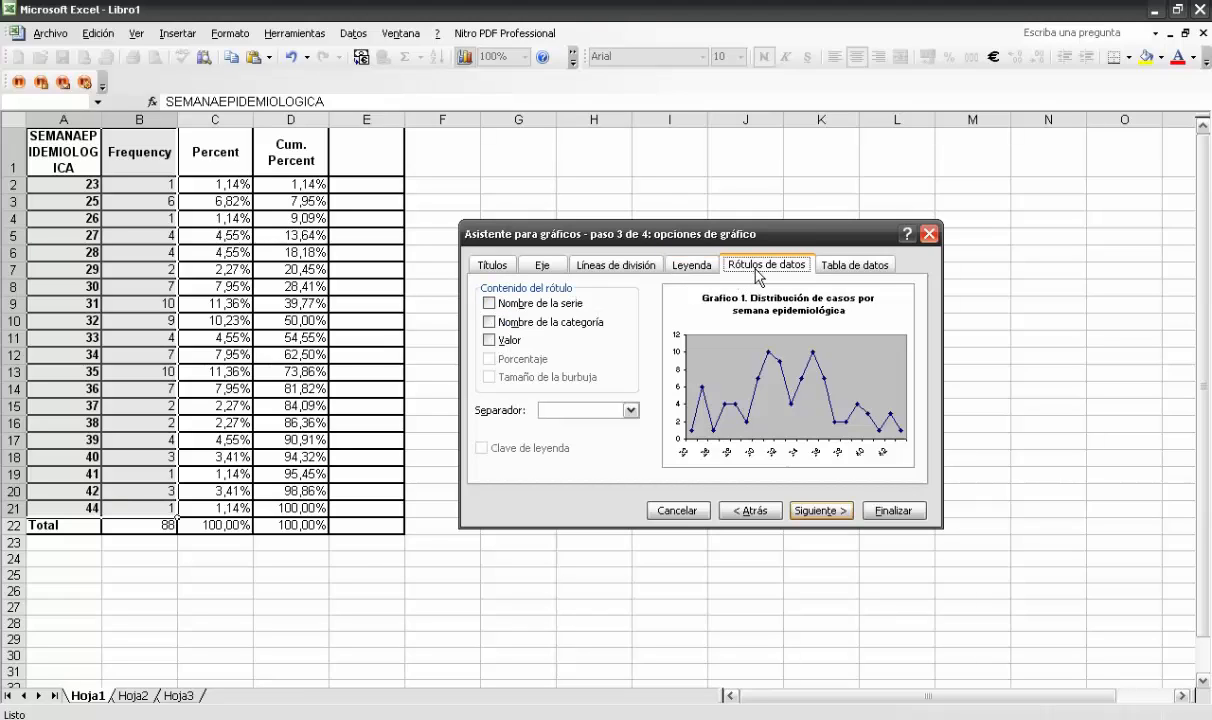
left_click(503, 345)
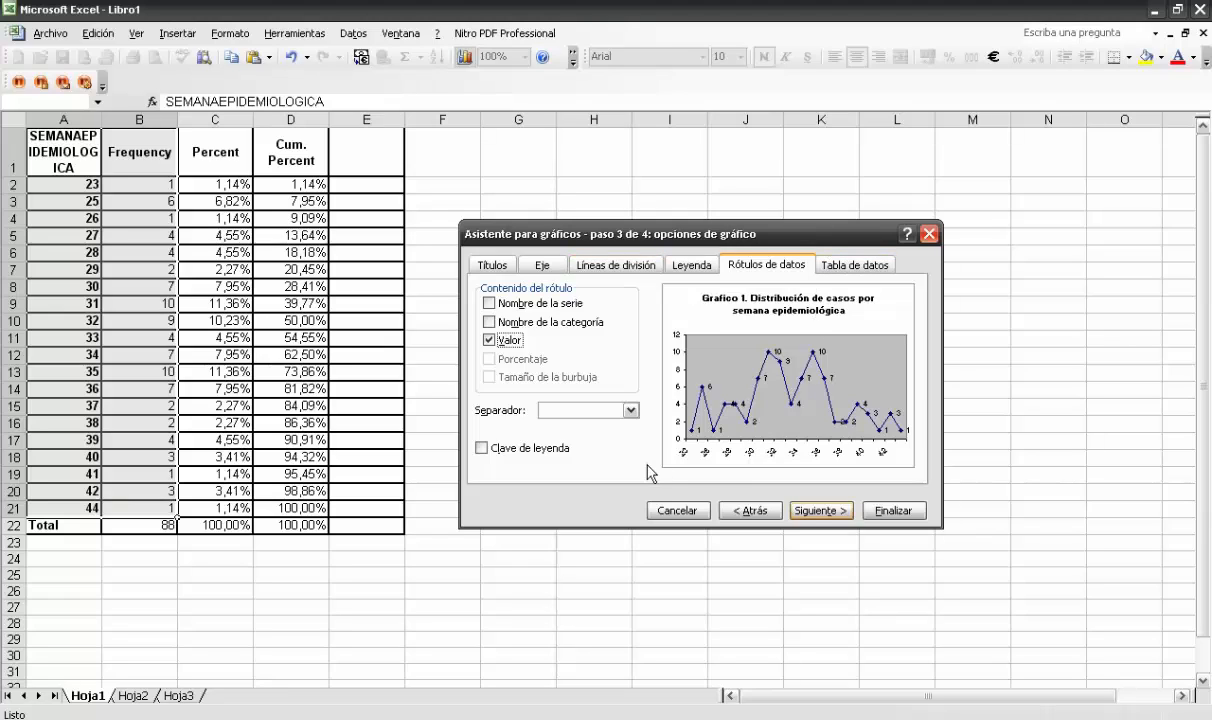
left_click(812, 512)
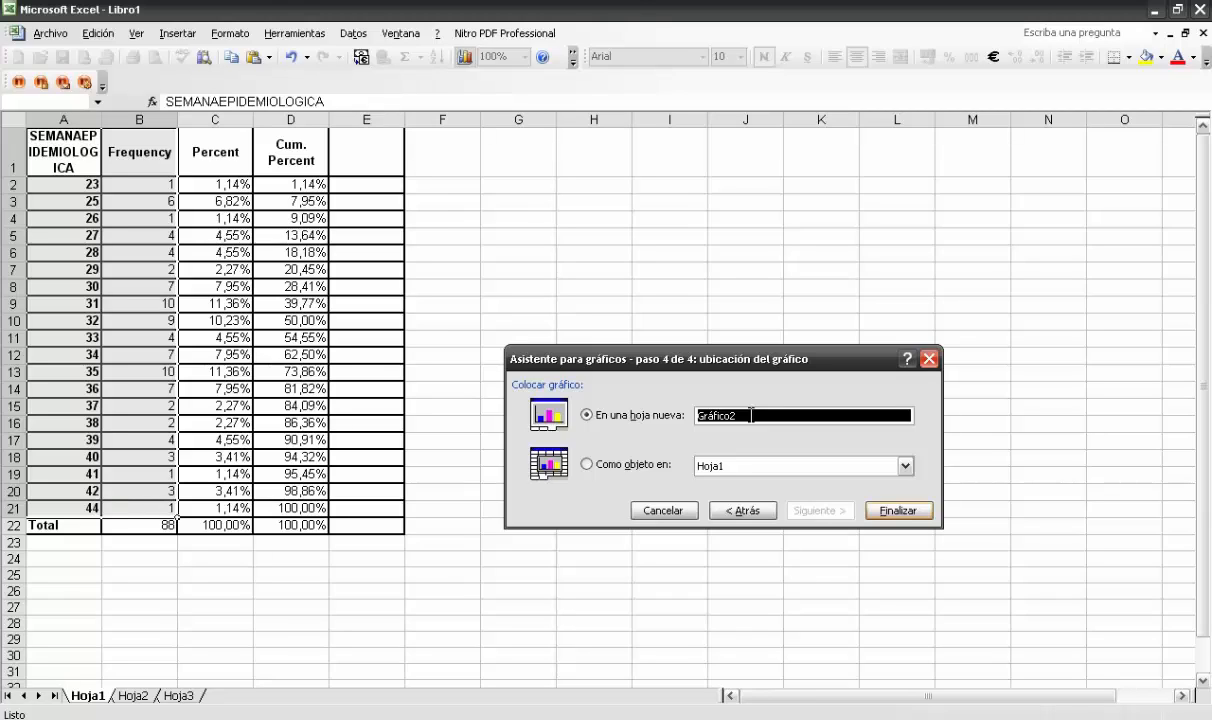
Place the chart on a new sheet named graf_casos_SE and finish the chart wizard
type("Cas")
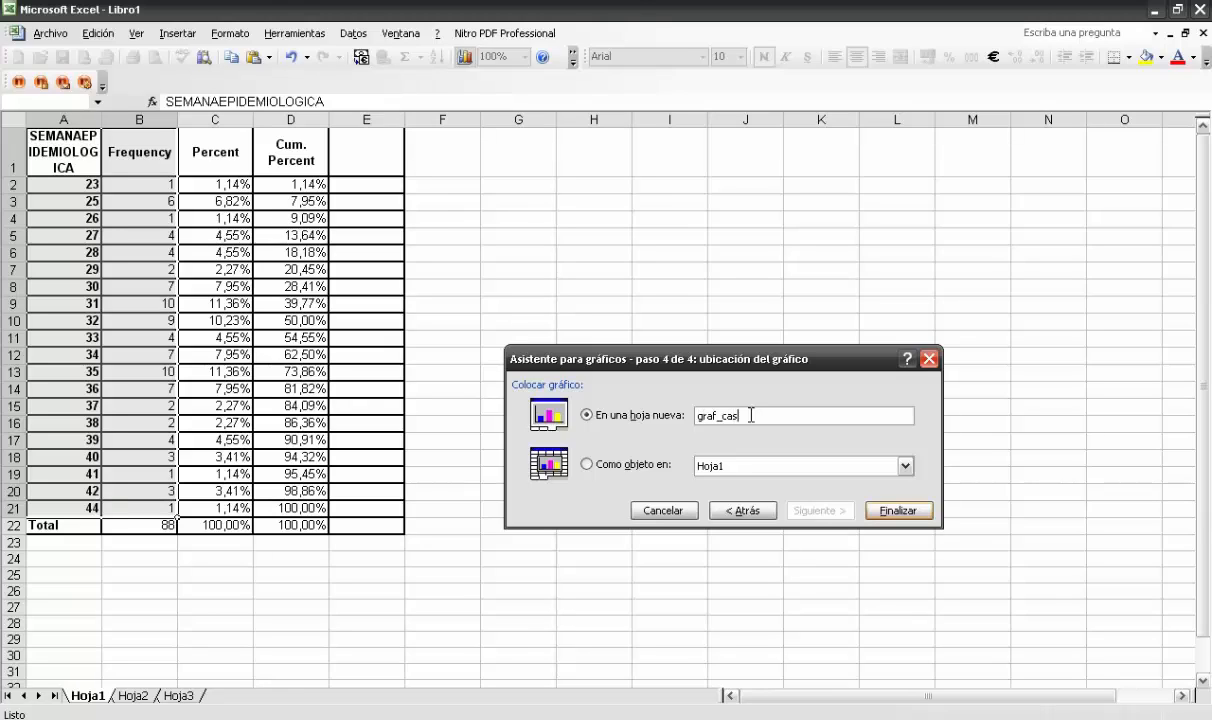
type("_SE")
left_click(889, 510)
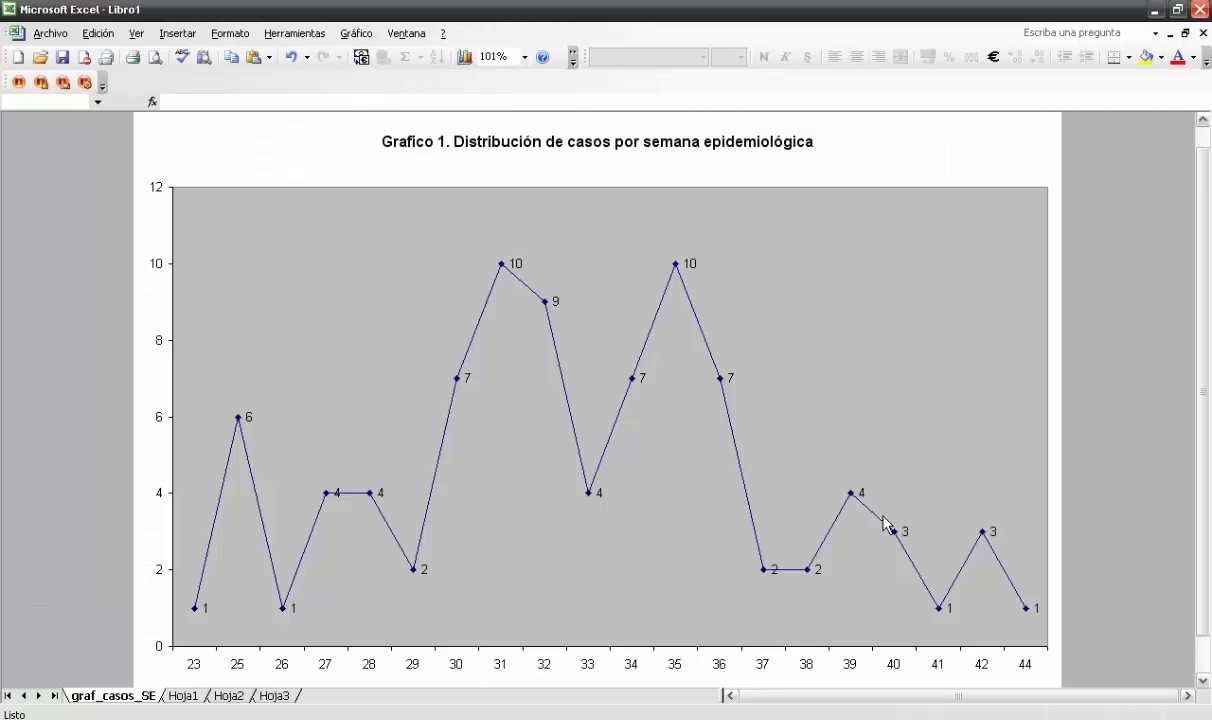
Remove the grey fill from the chart's plot area
left_click(1049, 170)
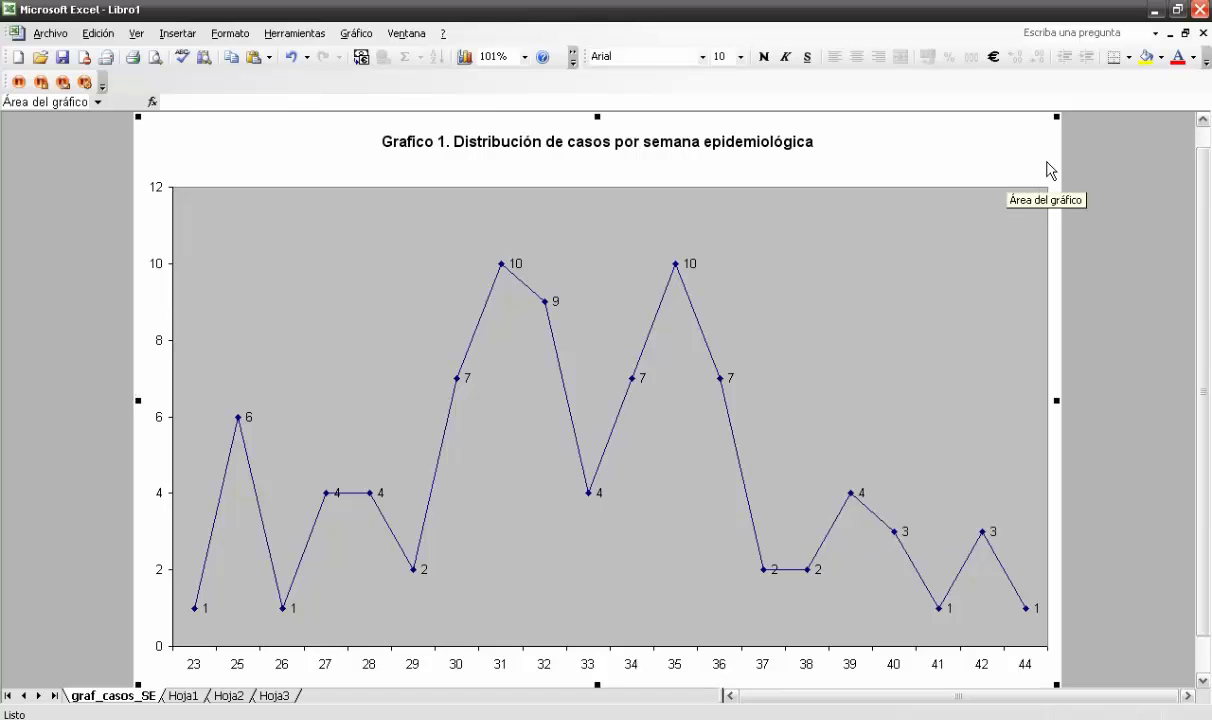
left_click(1008, 303)
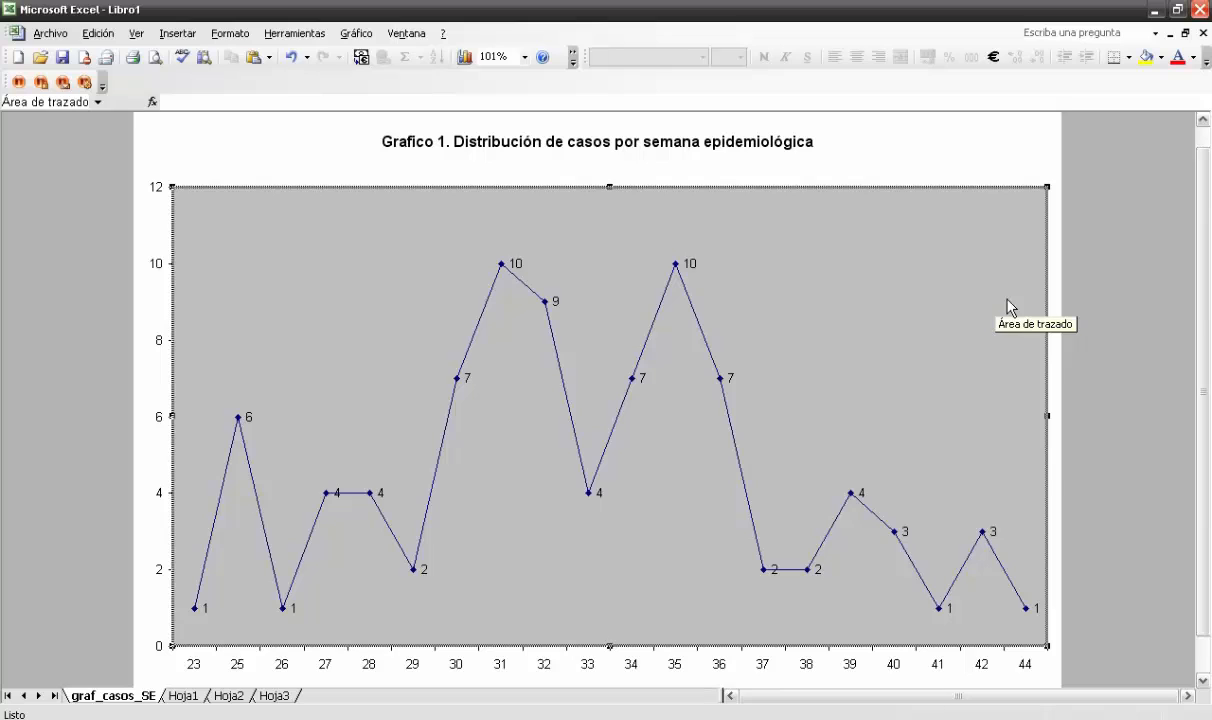
left_click(1162, 58)
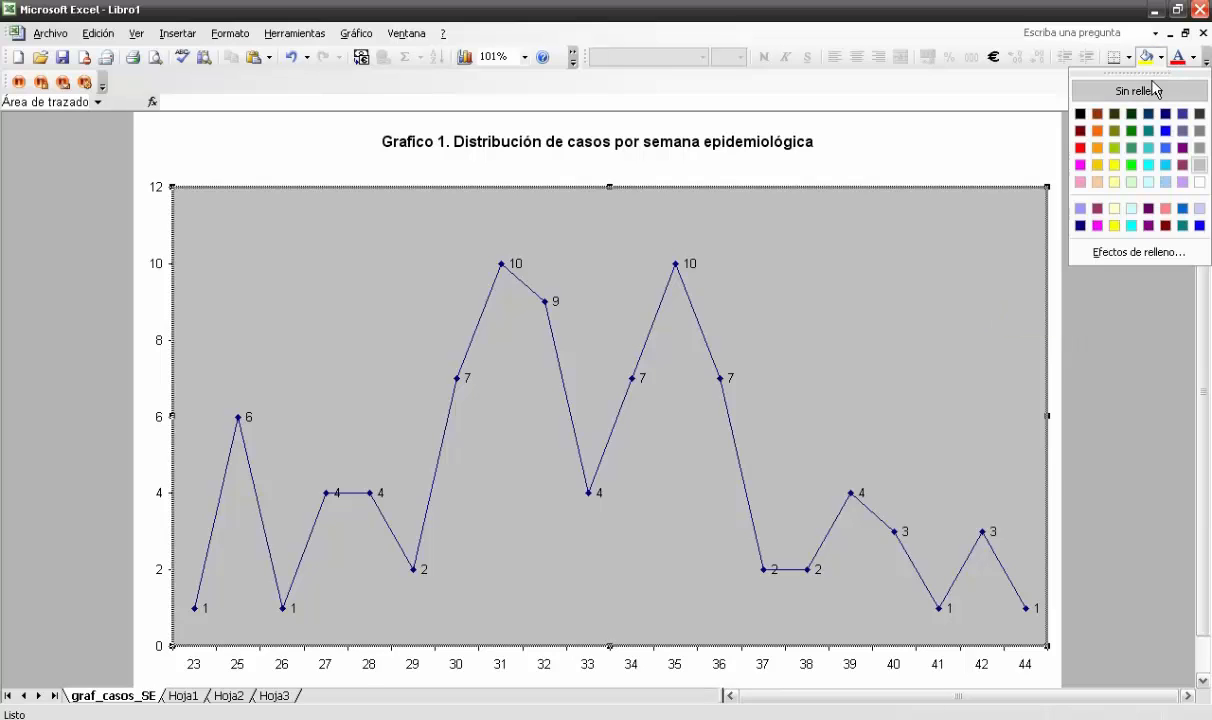
left_click(1145, 89)
left_click(978, 157)
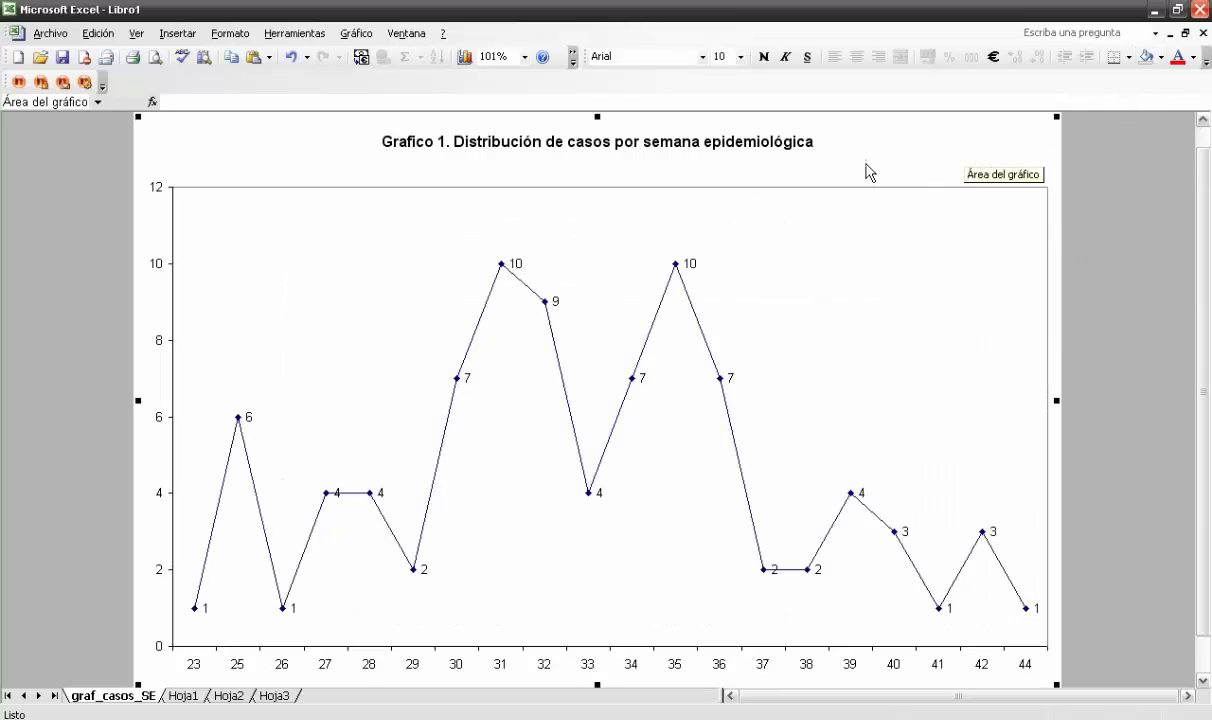
Set the chart title's font size to 20
left_click(802, 150)
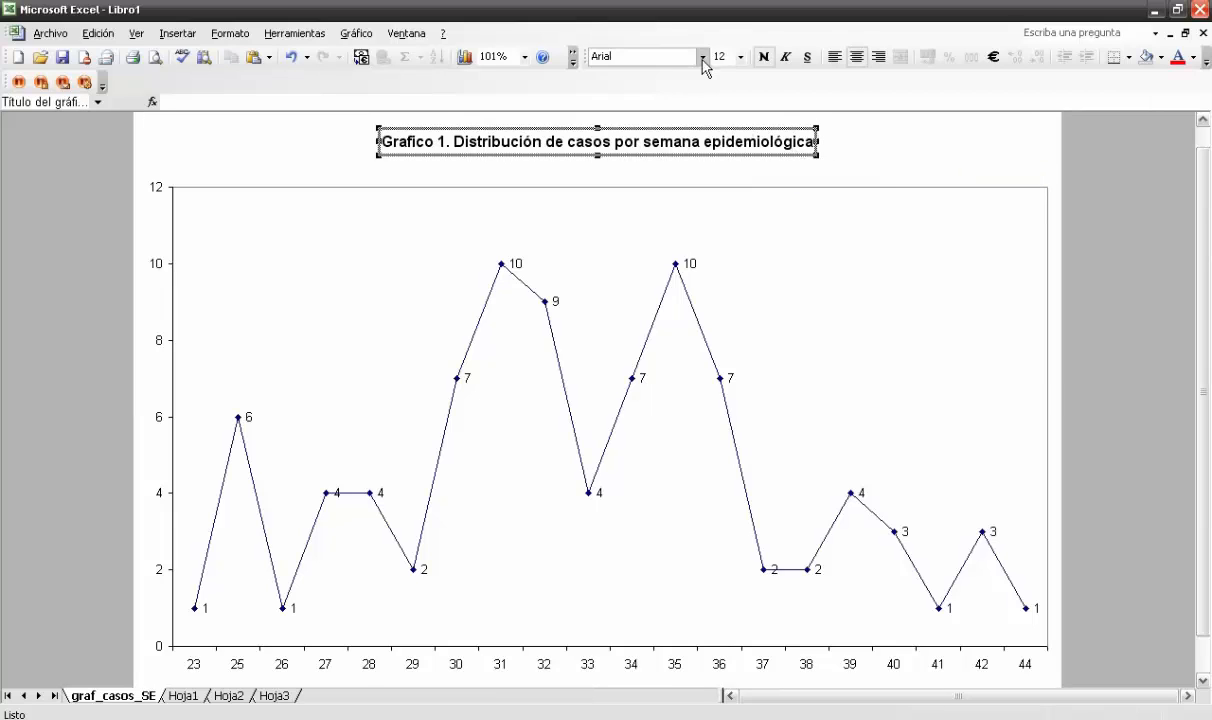
left_click(741, 57)
left_click(718, 173)
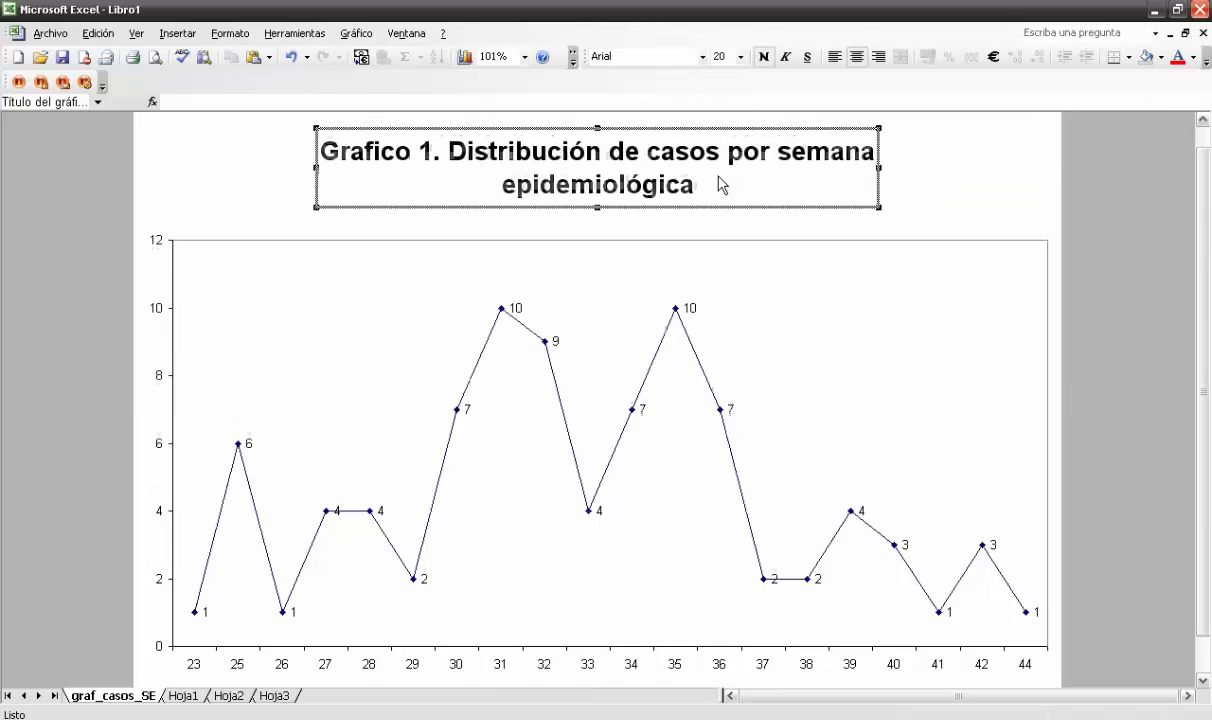
Reposition the chart title so it sits roughly centred just above the plot area
left_click(308, 172)
left_click(372, 182)
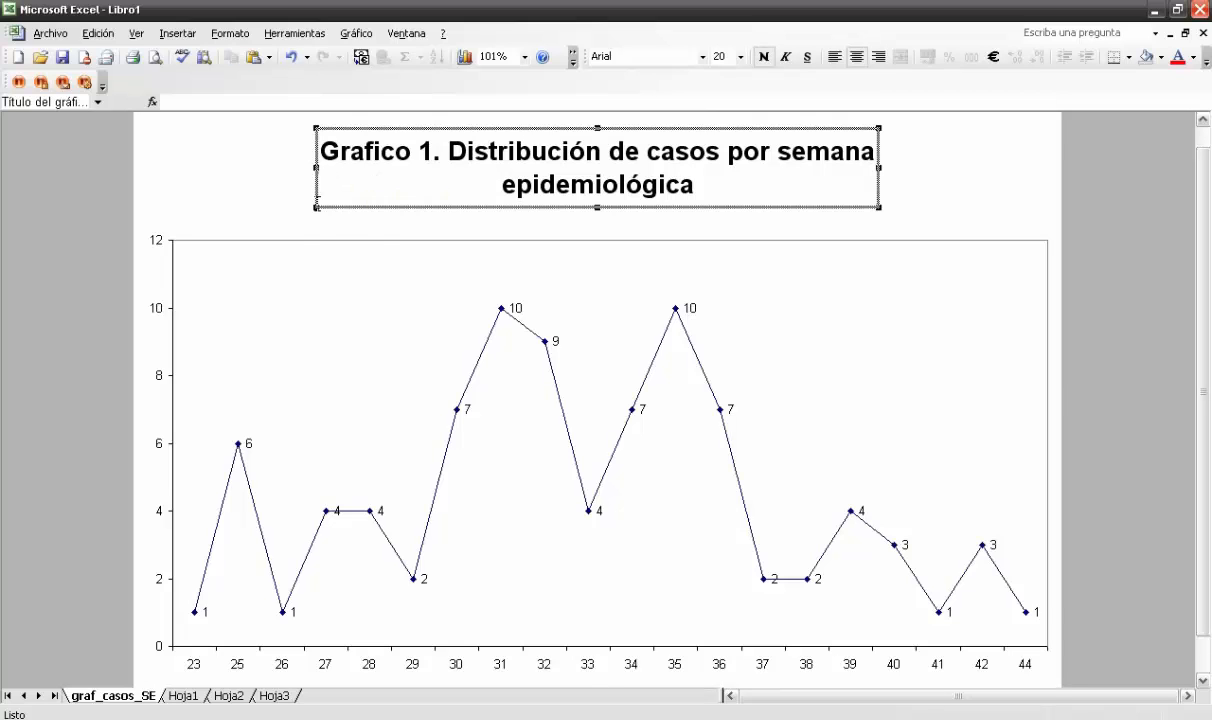
left_click_drag(317, 176, 300, 172)
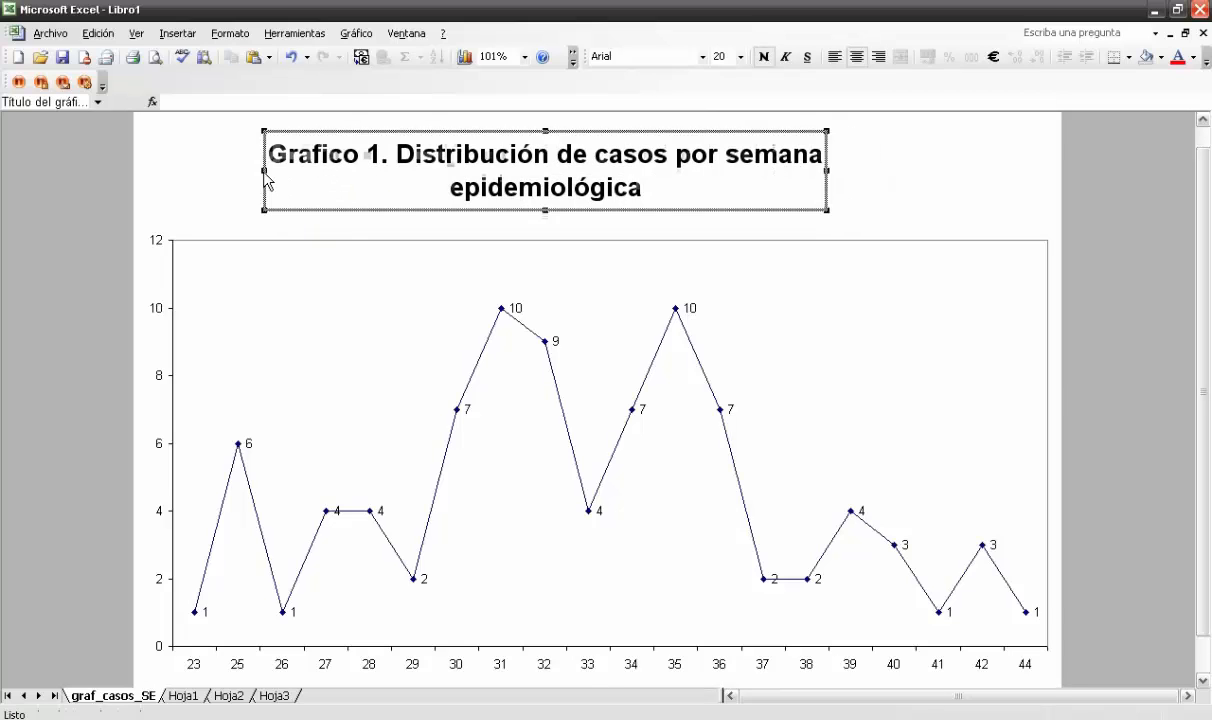
left_click_drag(789, 162, 988, 186)
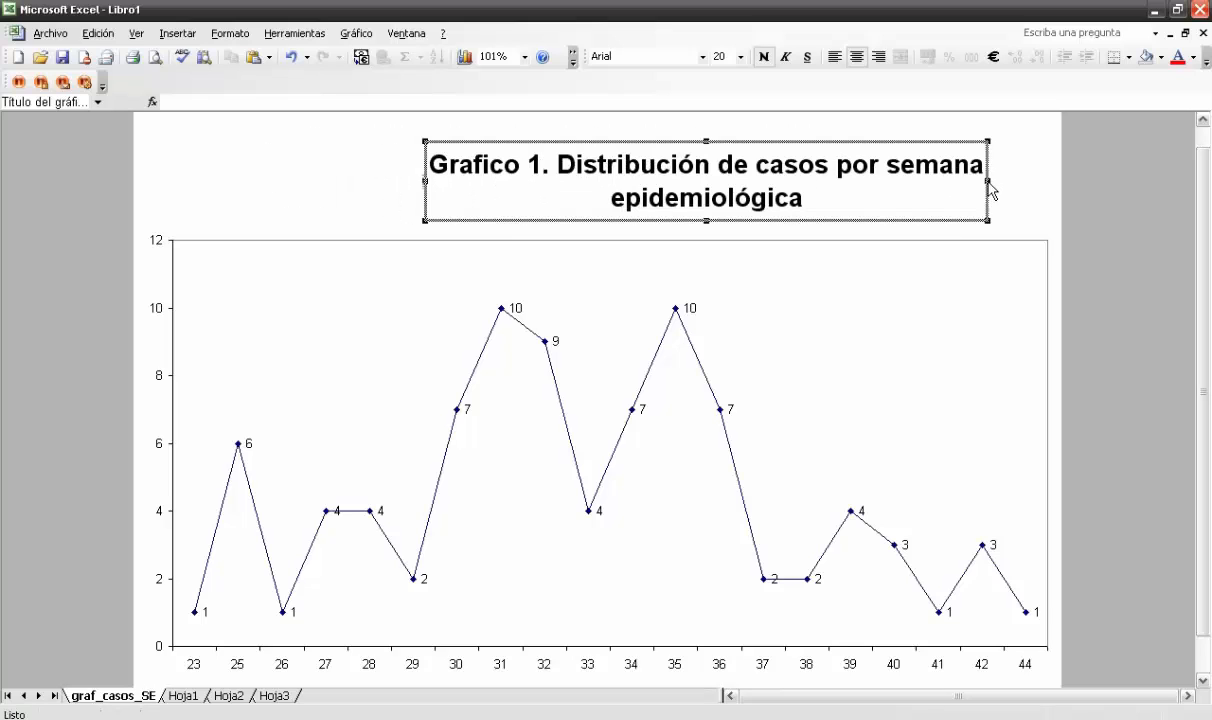
left_click_drag(427, 190, 315, 188)
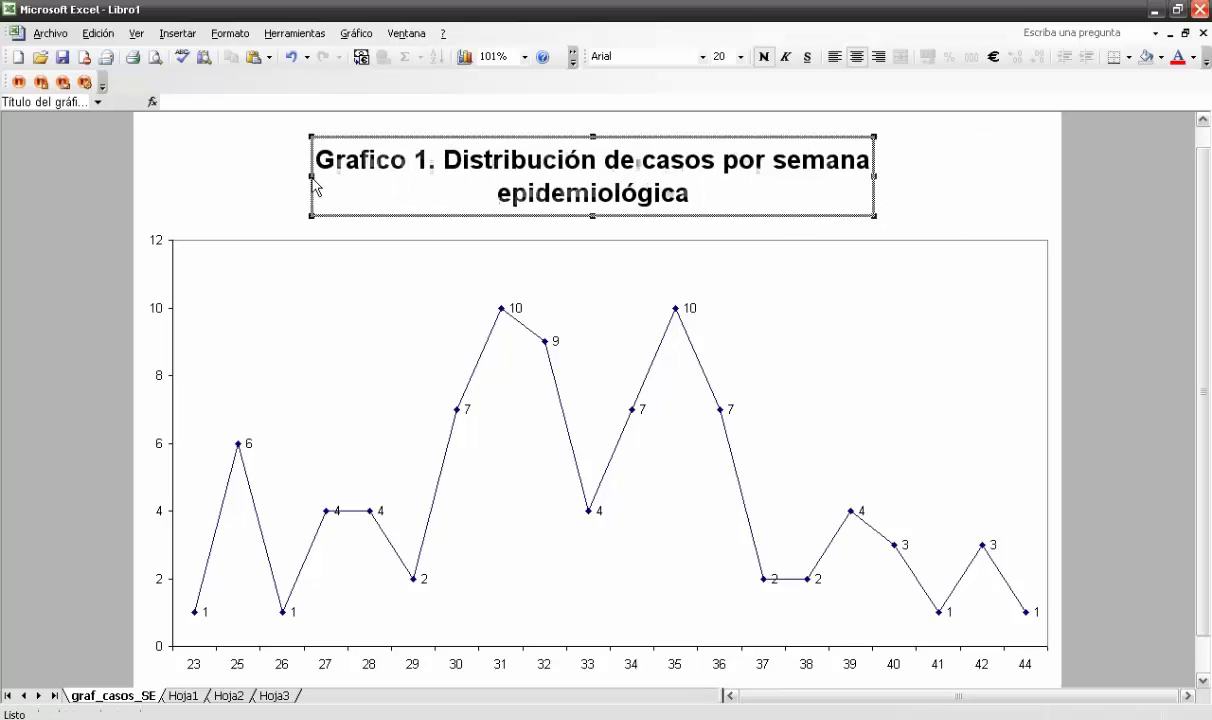